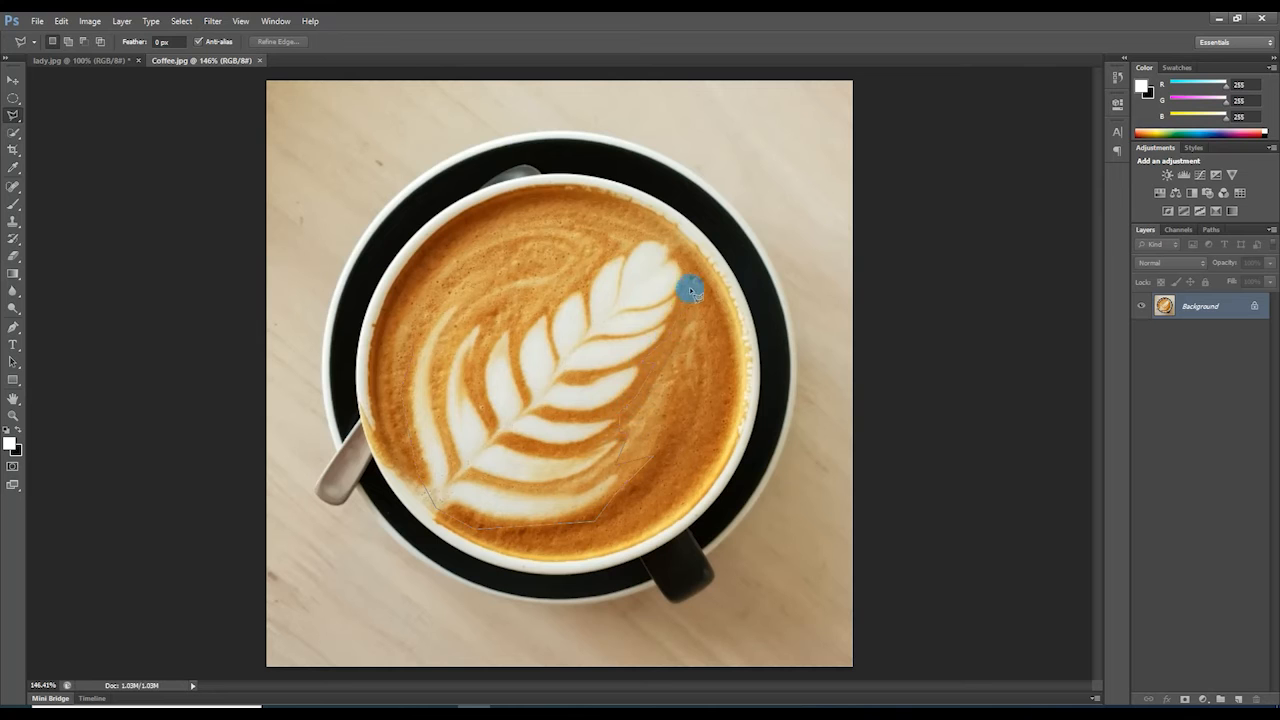
# Finish the polygonal lasso outline around the leaf latte art and close it into a selection.
pyautogui.click(623, 232)
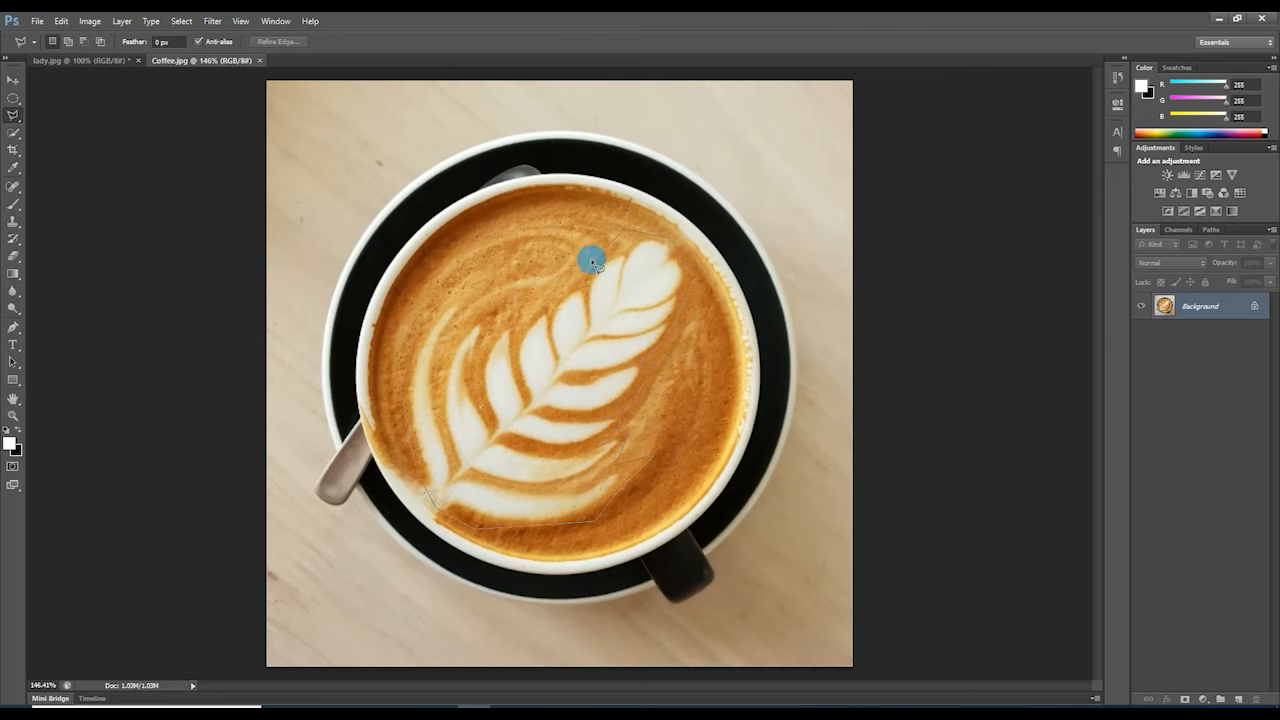
pyautogui.click(518, 323)
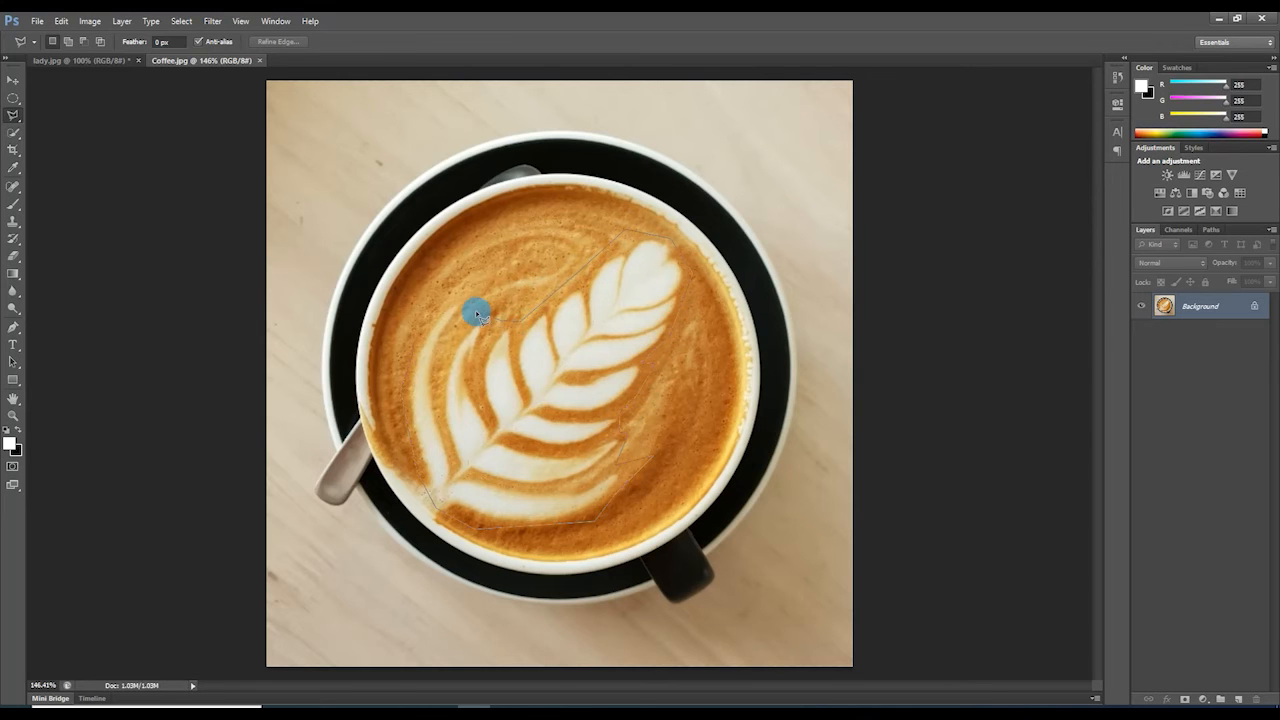
pyautogui.doubleClick(412, 346)
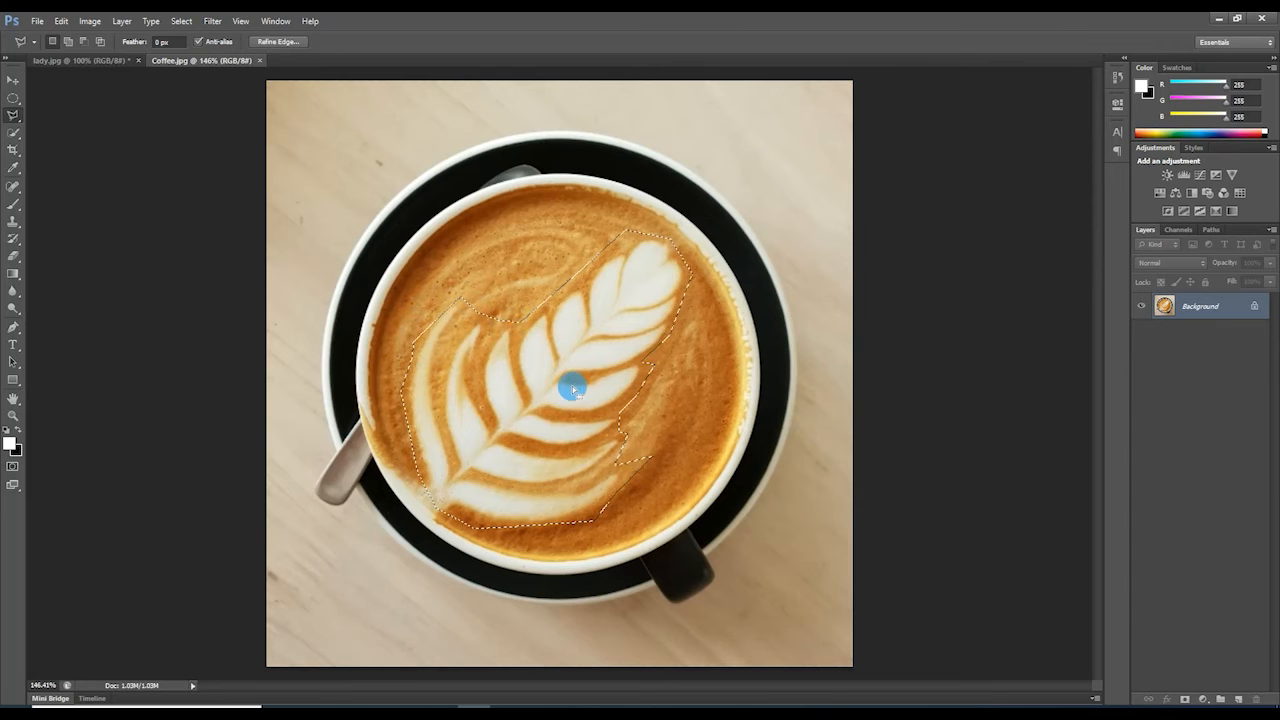
# Bring up Edit > Fill for the leaf selection with Use set to Content-Aware.
pyautogui.click(58, 22)
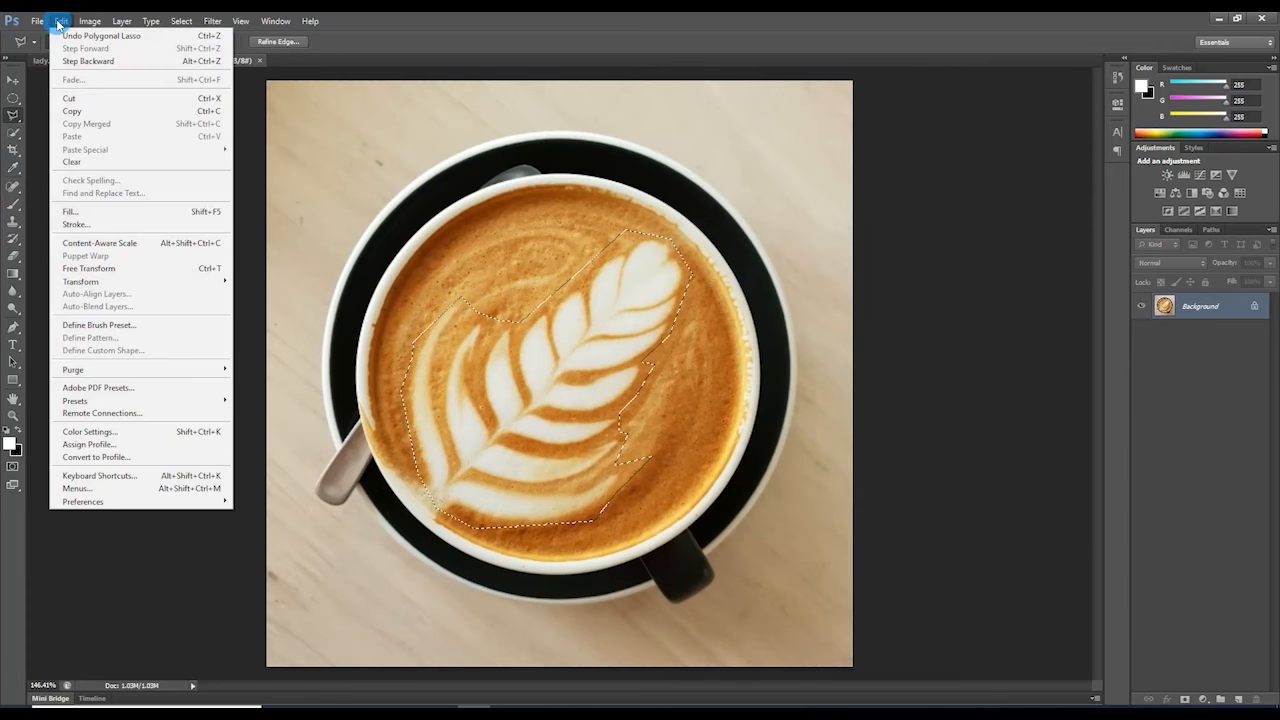
pyautogui.click(77, 214)
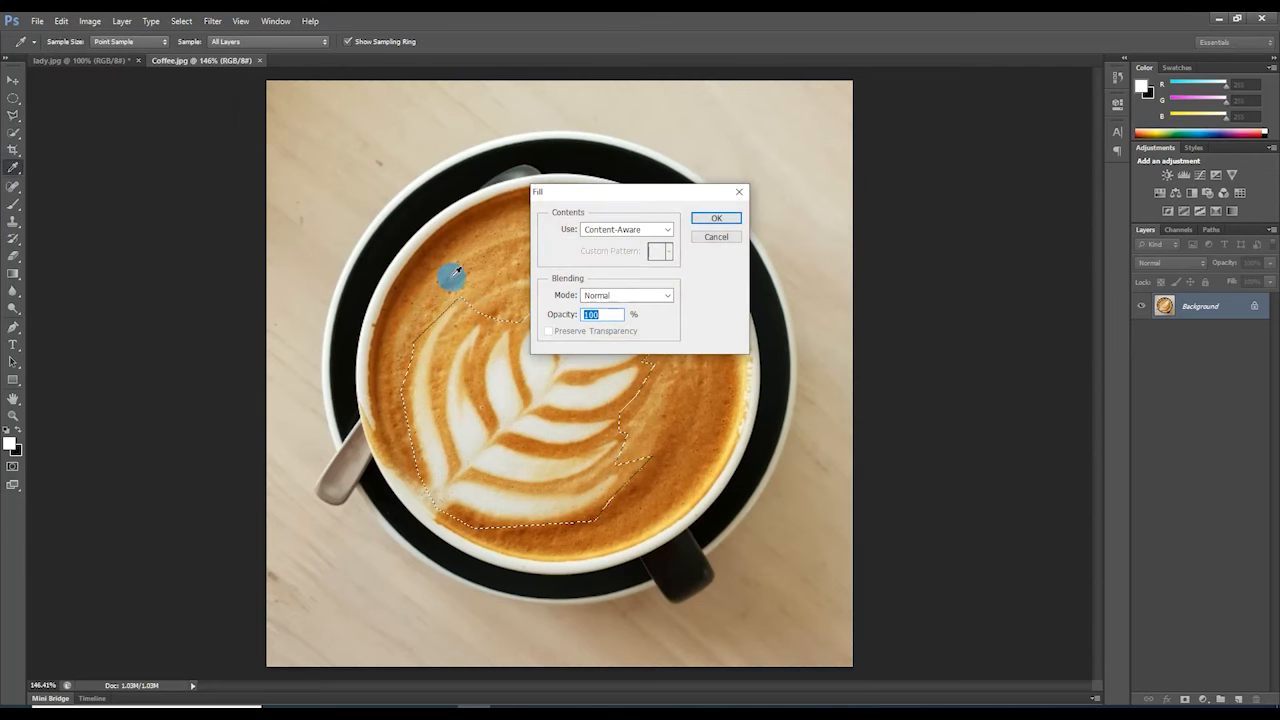
pyautogui.click(669, 232)
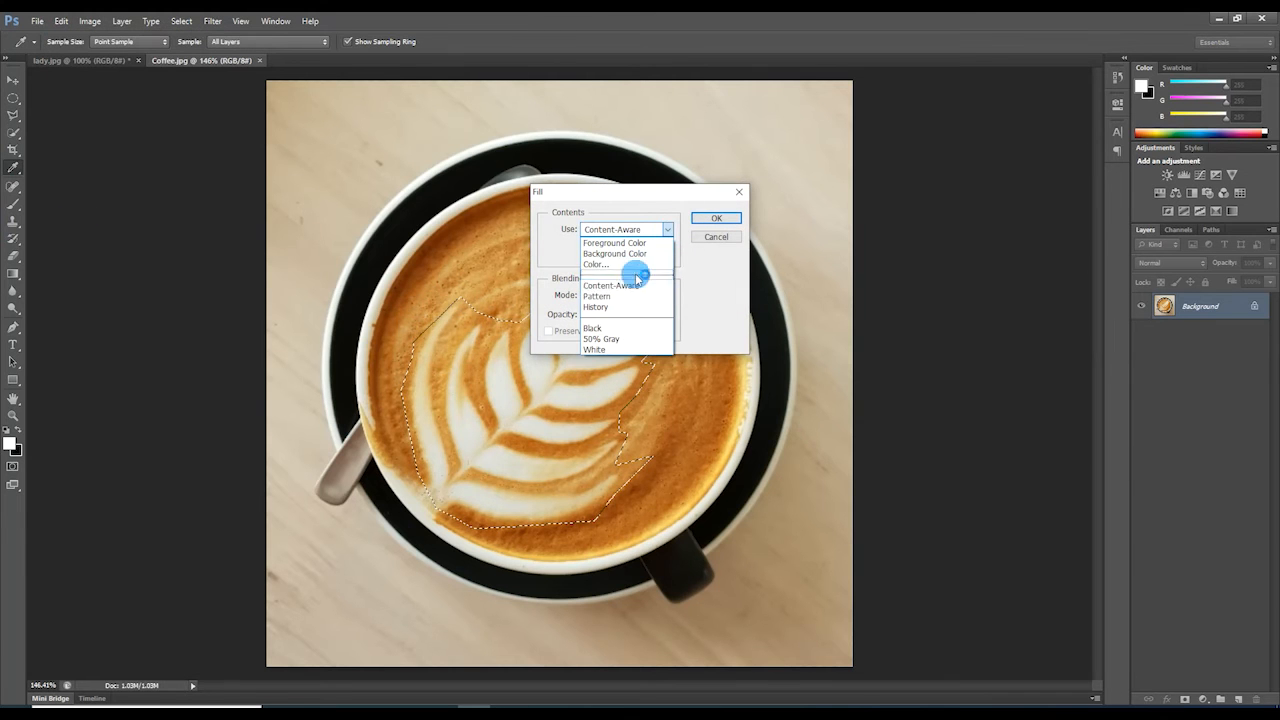
pyautogui.click(610, 287)
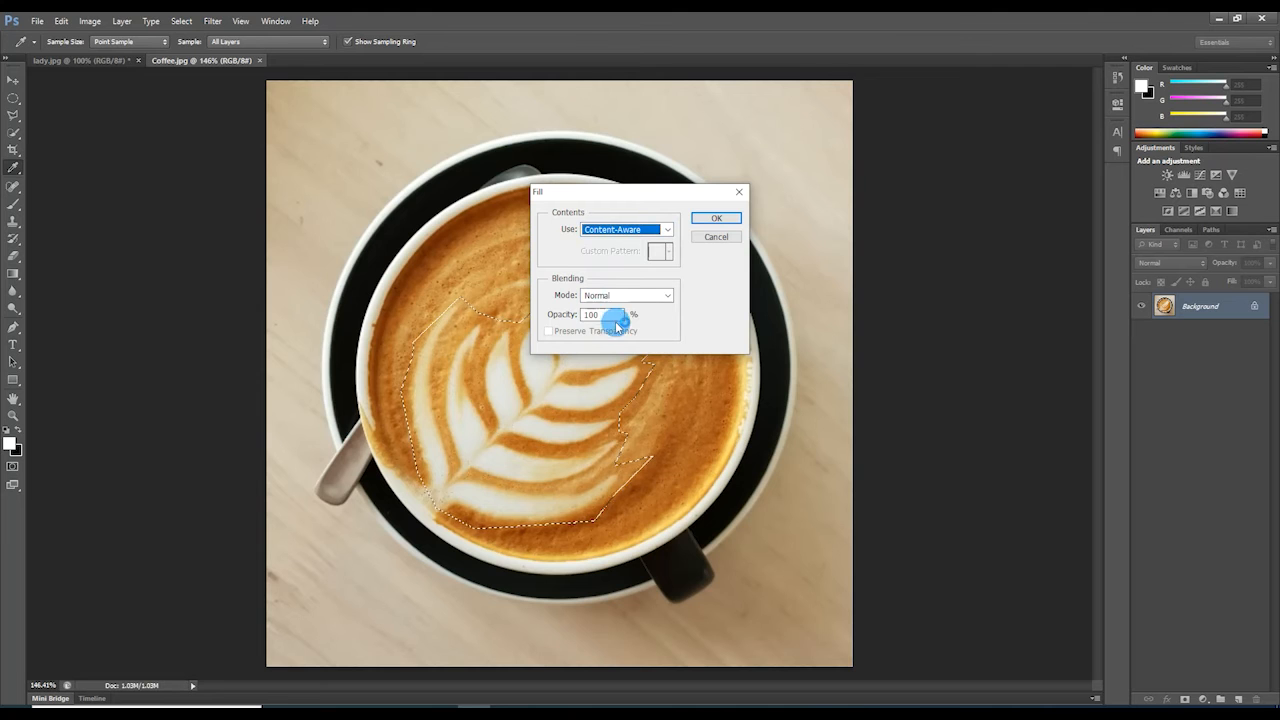
# Apply the Content-Aware fill to erase the leaf art, then deselect.
pyautogui.click(716, 219)
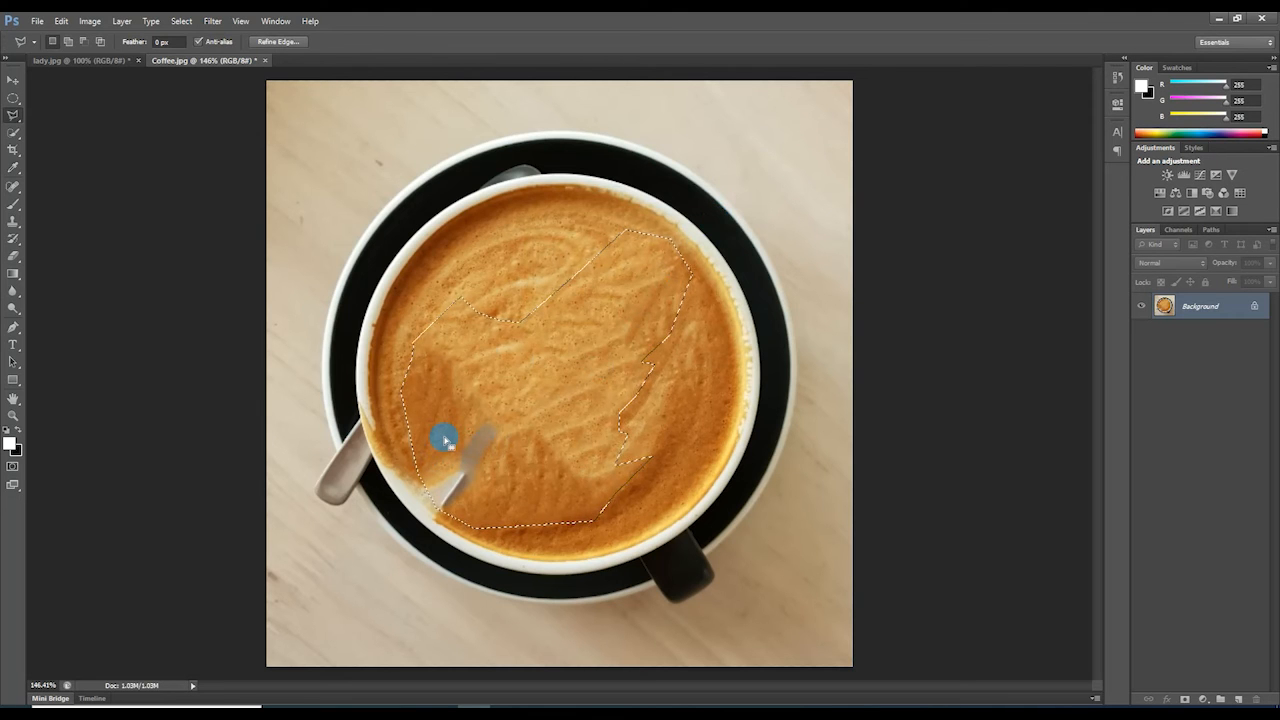
pyautogui.click(193, 28)
pyautogui.click(209, 50)
# Lasso the stray spoon fragment in the foam and remove it with Content-Aware fill.
pyautogui.click(456, 389)
pyautogui.moveTo(401, 459); pyautogui.dragTo(436, 514)
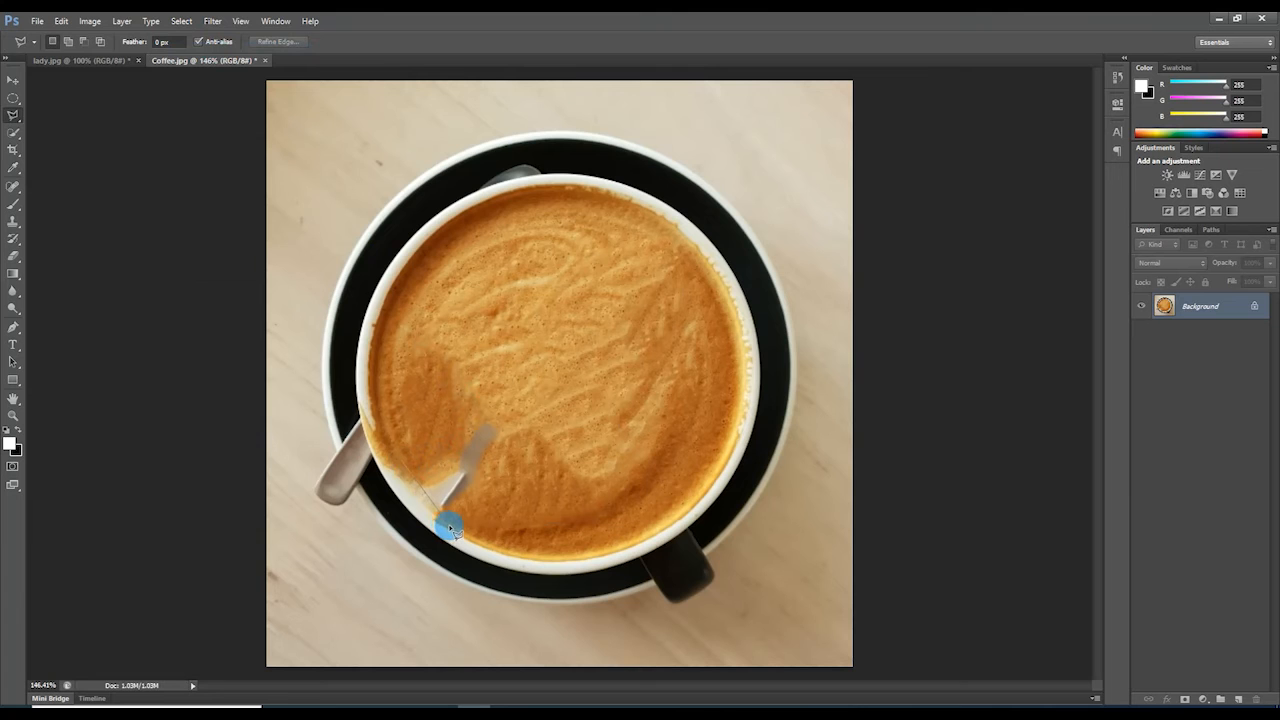
pyautogui.moveTo(512, 462)
pyautogui.mouseDown()
pyautogui.moveTo(514, 411)
pyautogui.moveTo(465, 413)
pyautogui.mouseUp()
pyautogui.moveTo(404, 461); pyautogui.dragTo(406, 464)
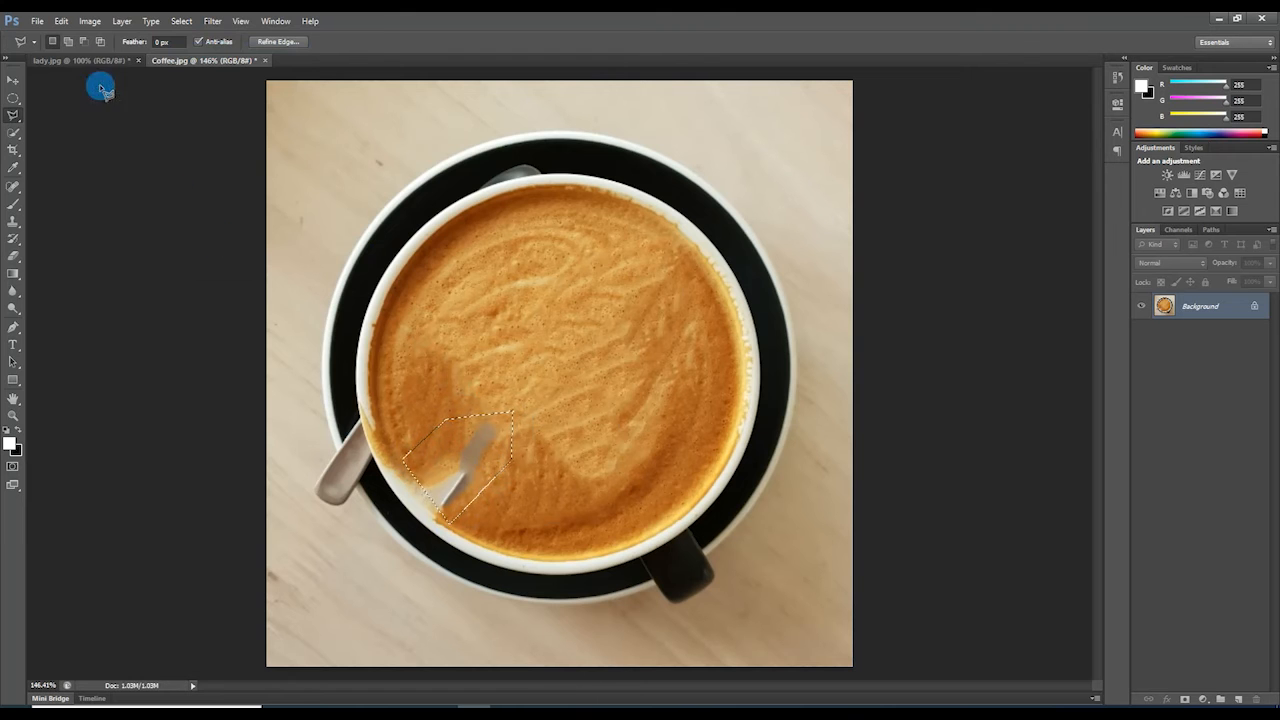
pyautogui.click(61, 20)
pyautogui.click(94, 211)
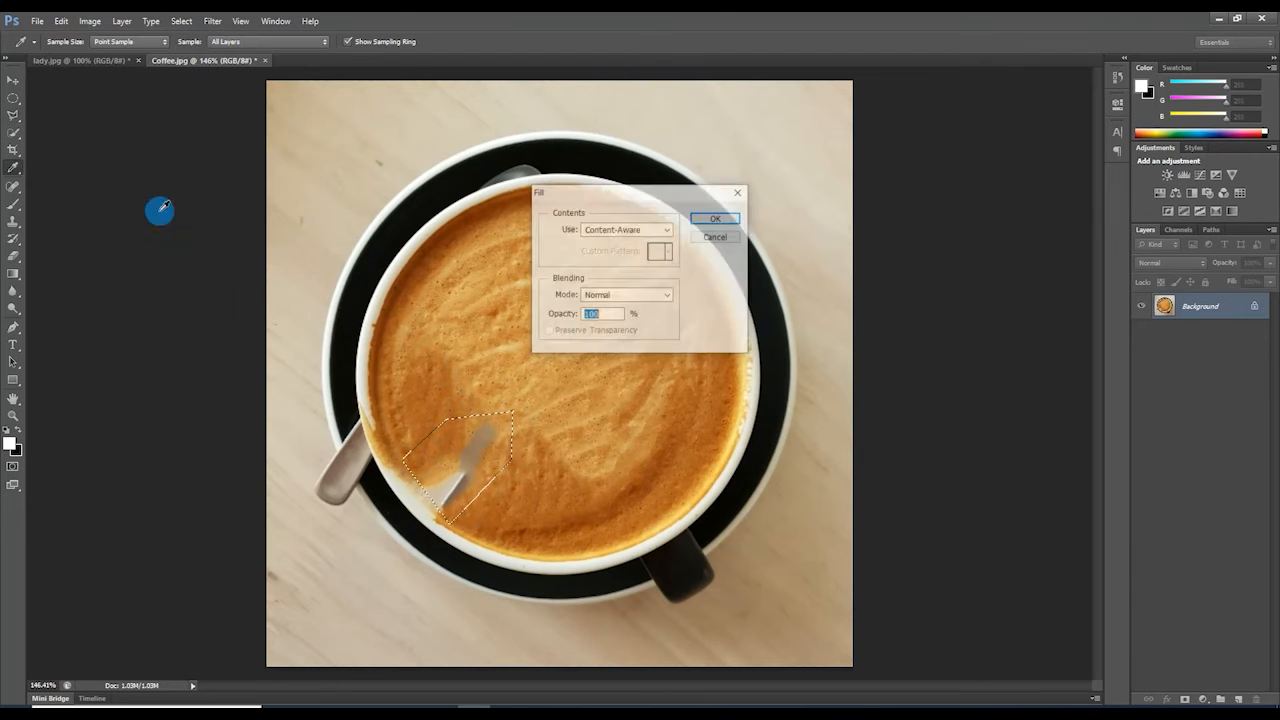
pyautogui.click(716, 218)
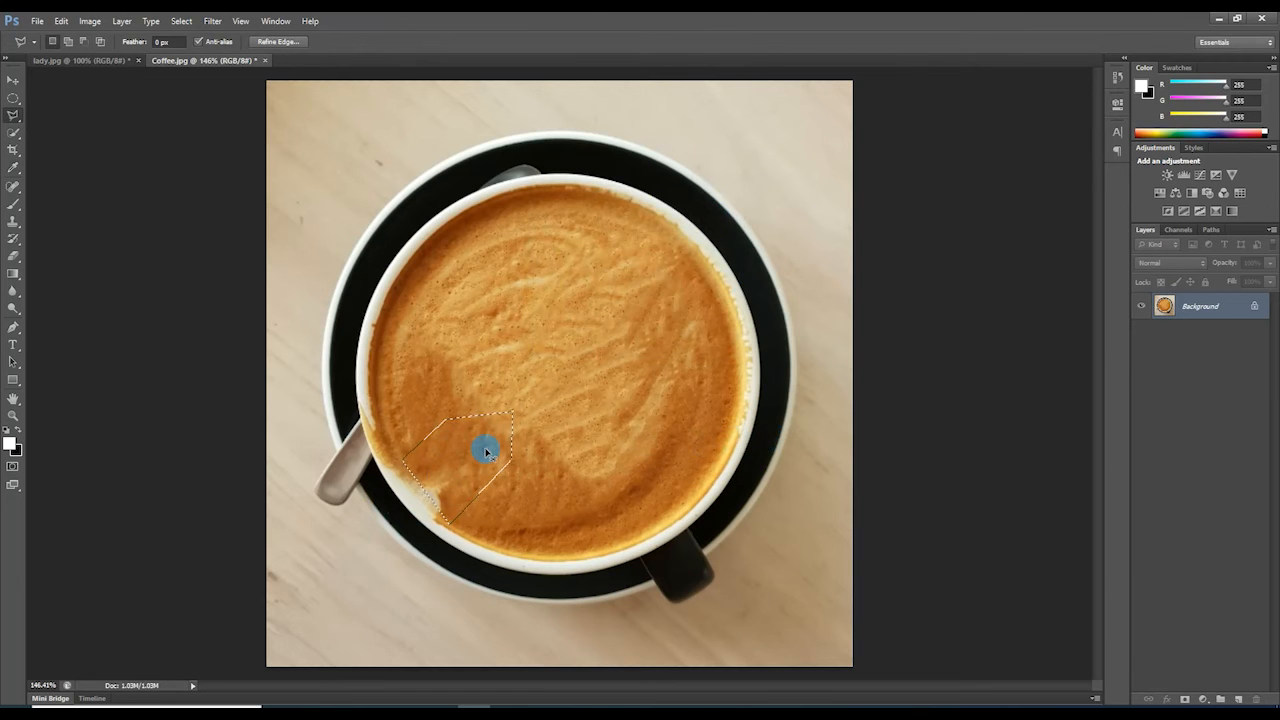
# Deselect, switch to lady.jpg and draw an Elliptical Marquee oval around the woman's face.
pyautogui.hotkey('ctrl', 'd')
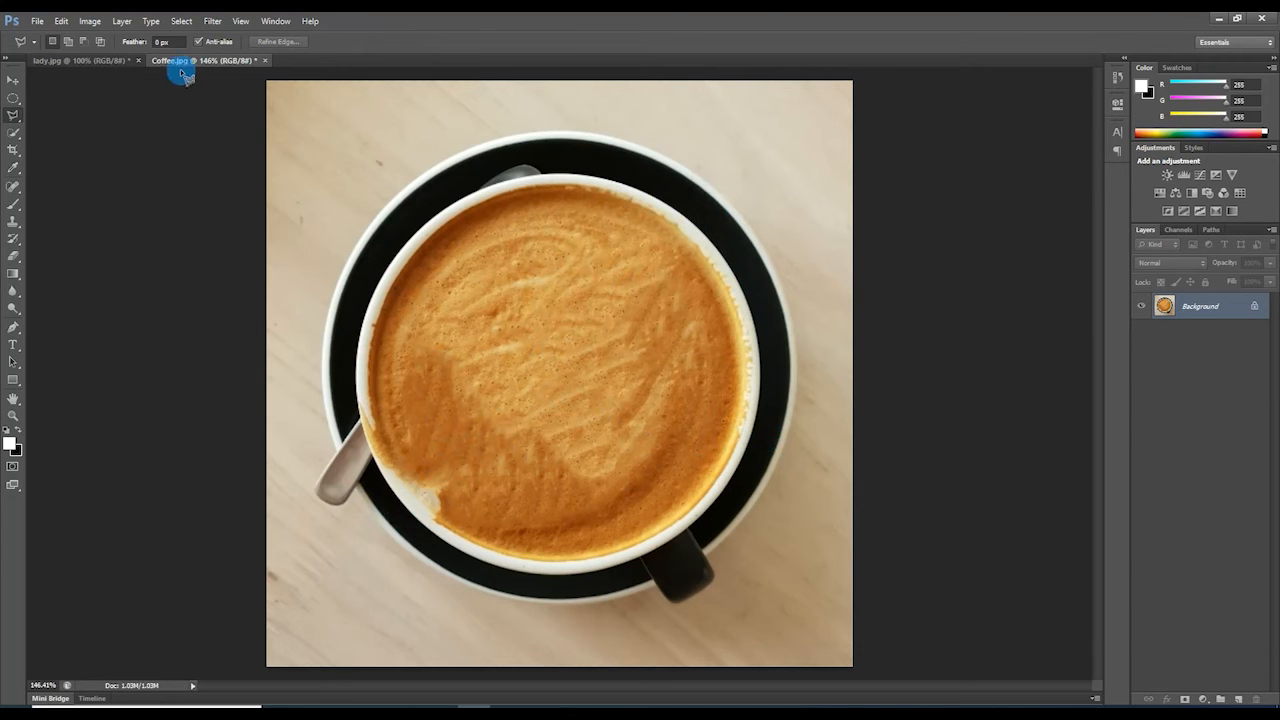
pyautogui.click(70, 61)
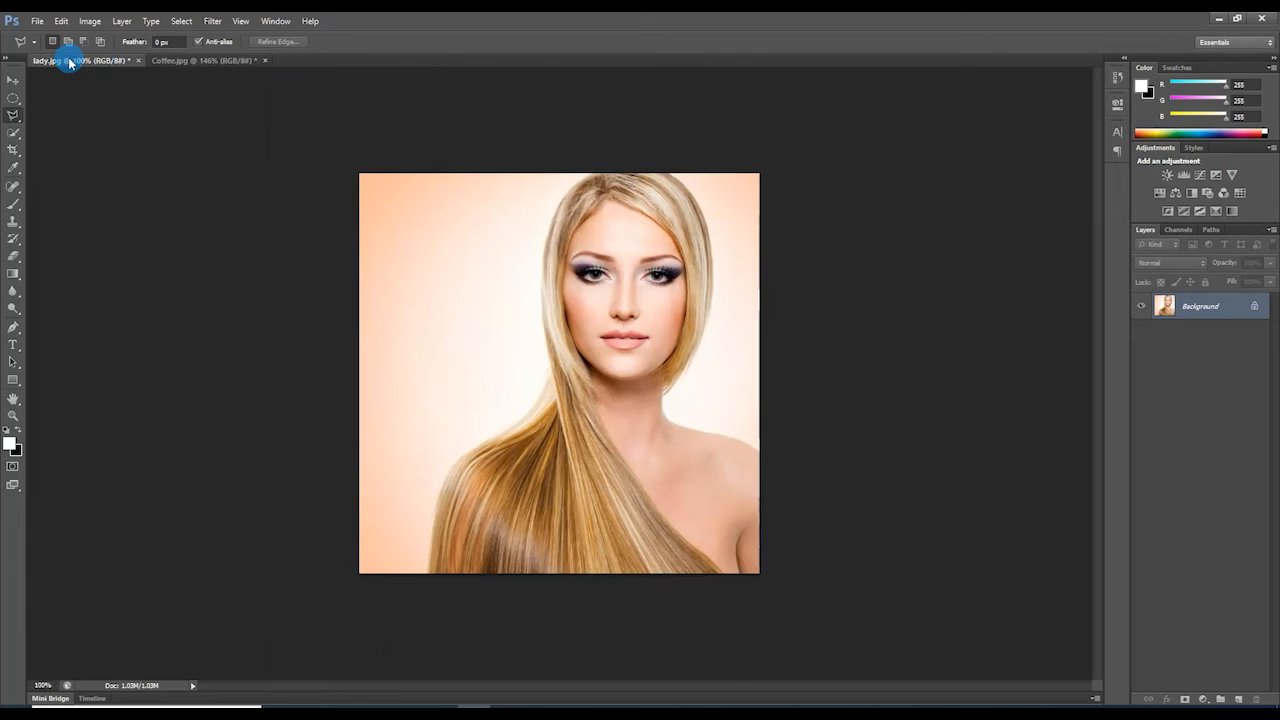
pyautogui.click(12, 99)
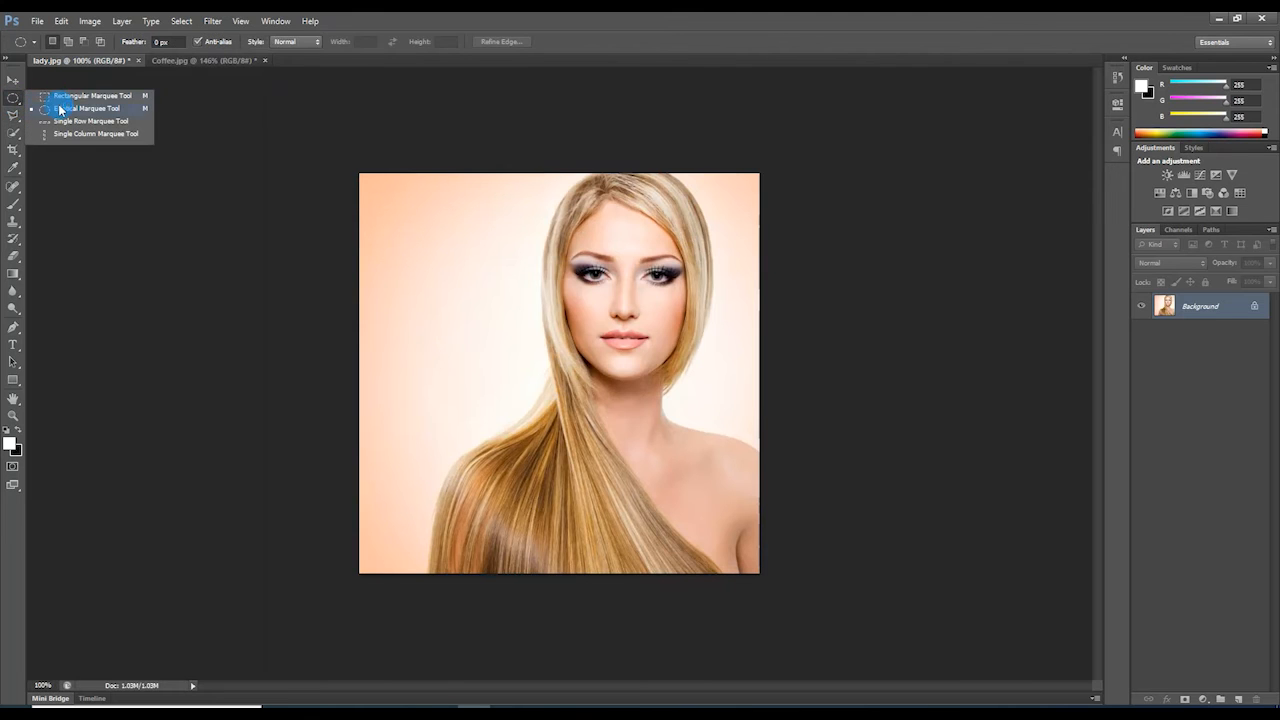
pyautogui.click(60, 108)
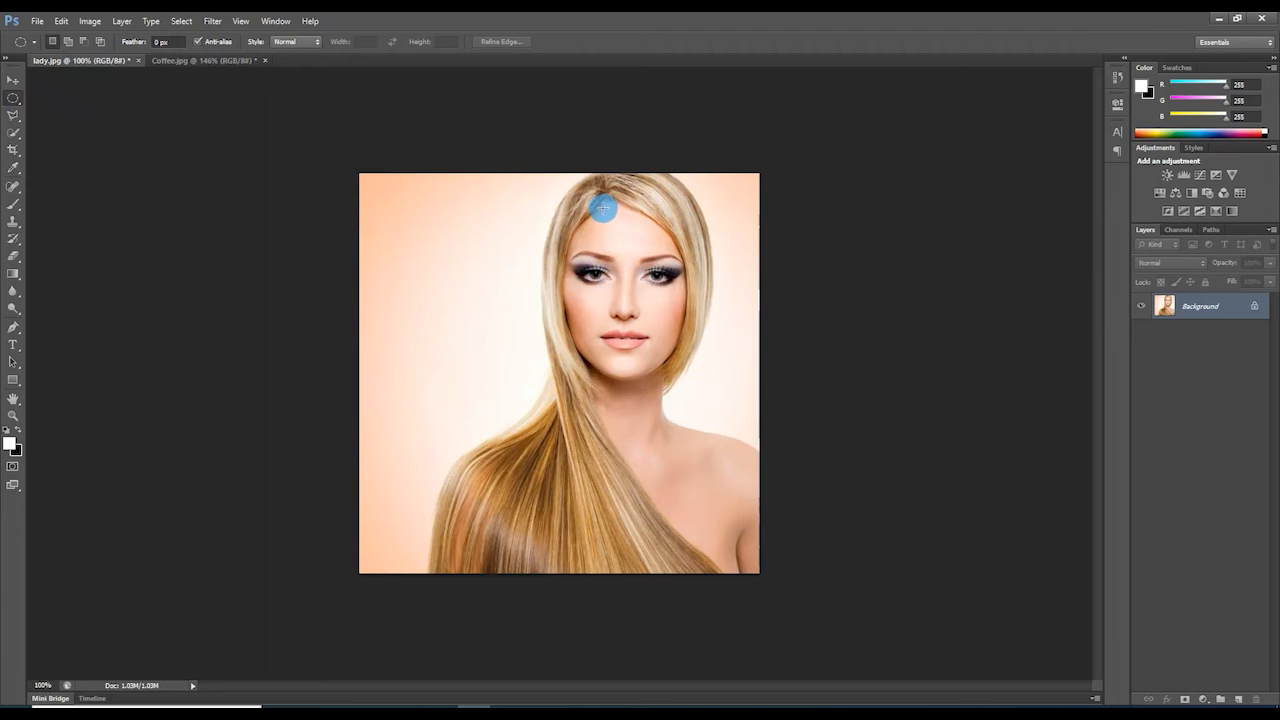
pyautogui.moveTo(600, 208); pyautogui.dragTo(811, 480)
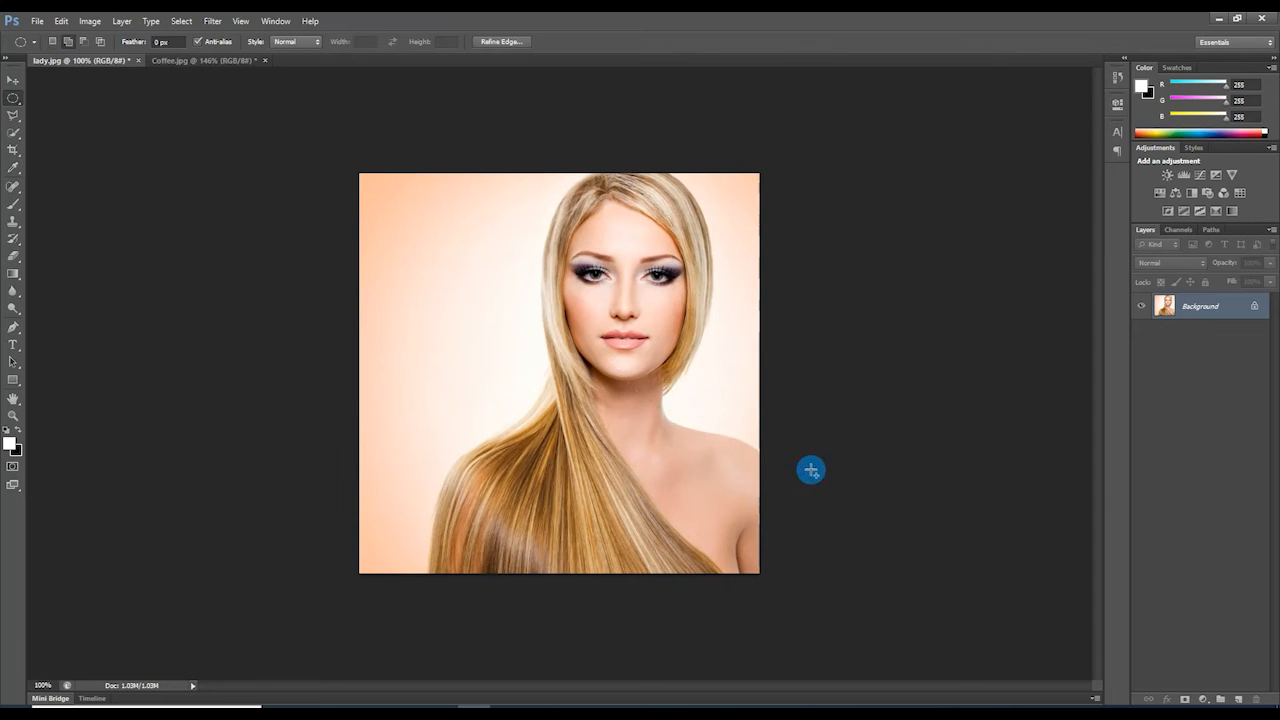
pyautogui.moveTo(749, 343); pyautogui.dragTo(675, 323)
# Drag the oval face selection onto Coffee.jpg as Layer 1, centred inside the cup.
pyautogui.click(13, 80)
pyautogui.moveTo(628, 274); pyautogui.dragTo(520, 363)
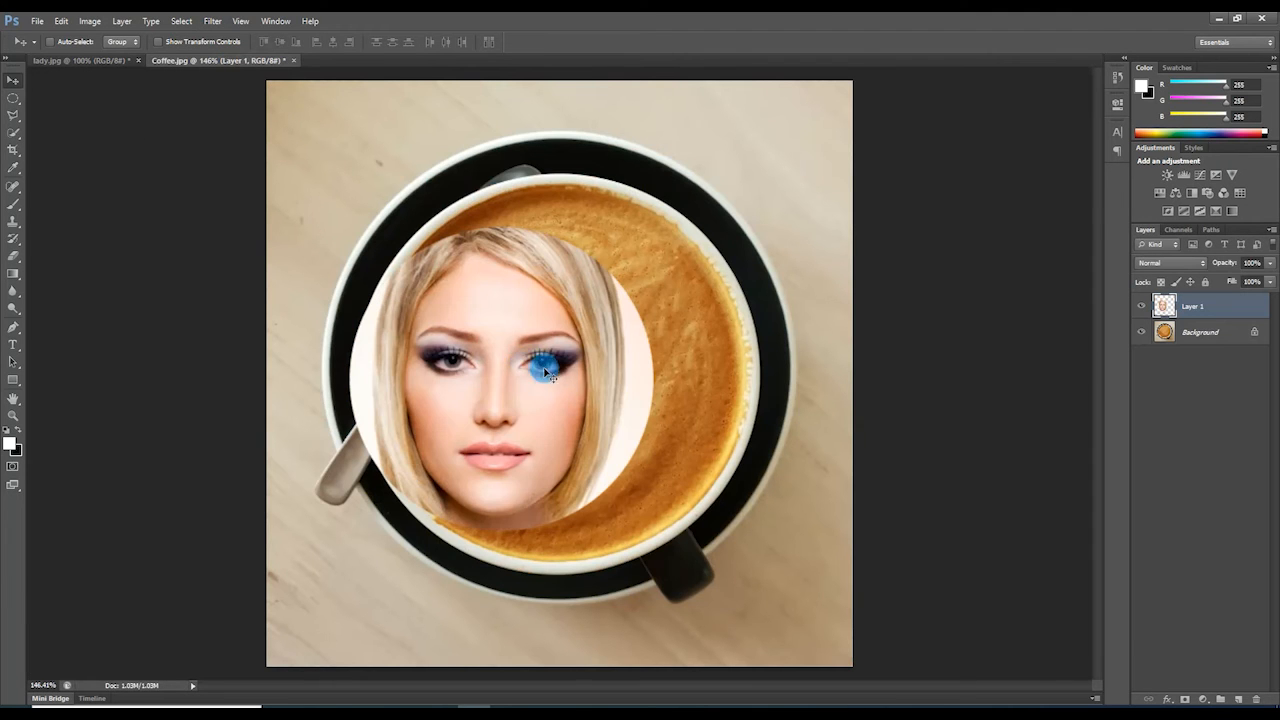
pyautogui.moveTo(503, 409); pyautogui.dragTo(566, 413)
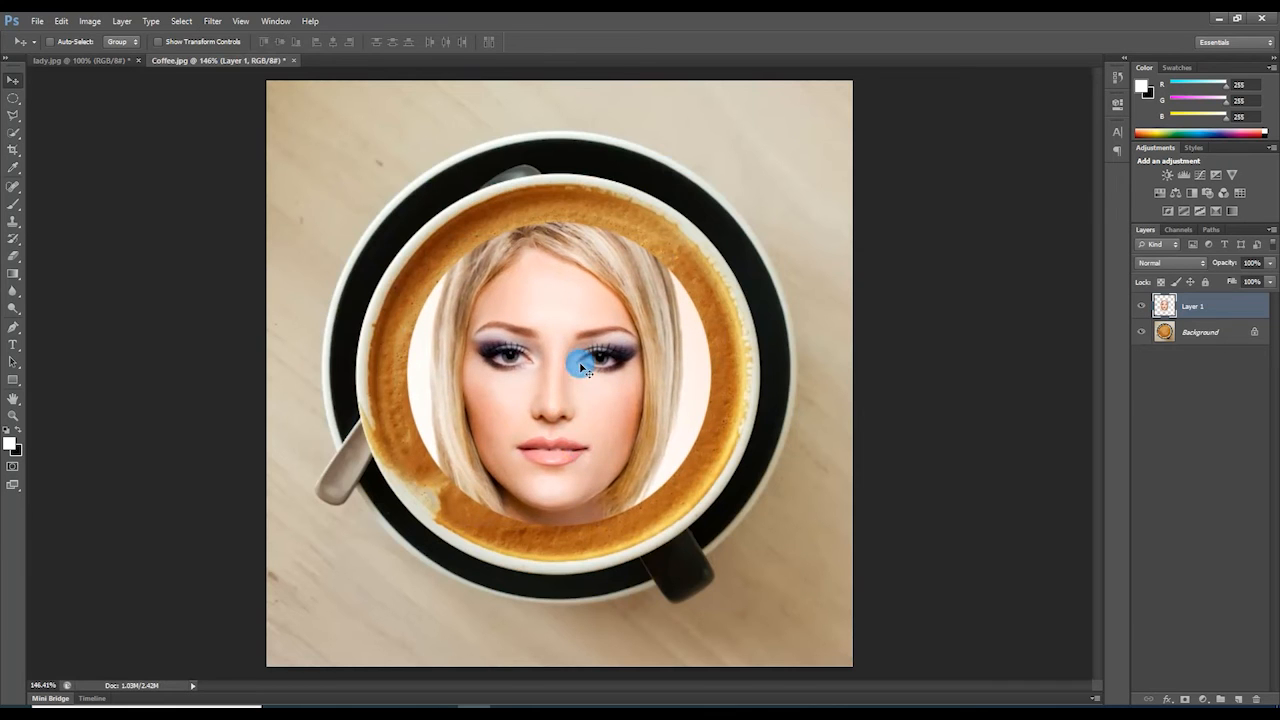
pyautogui.doubleClick(1196, 310)
# Apply Filter Gallery's Artistic Cutout to the face: 6 levels, Edge Simplicity 3, Edge Fidelity 1.
pyautogui.click(210, 28)
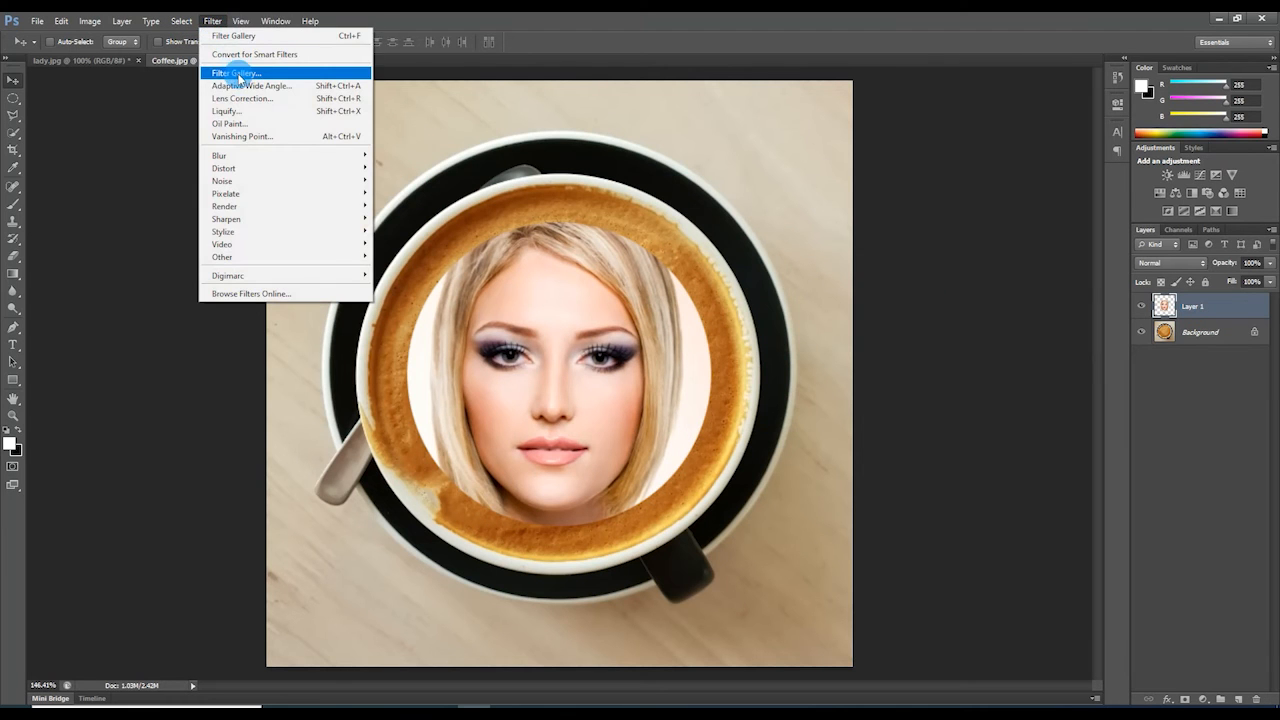
pyautogui.click(268, 74)
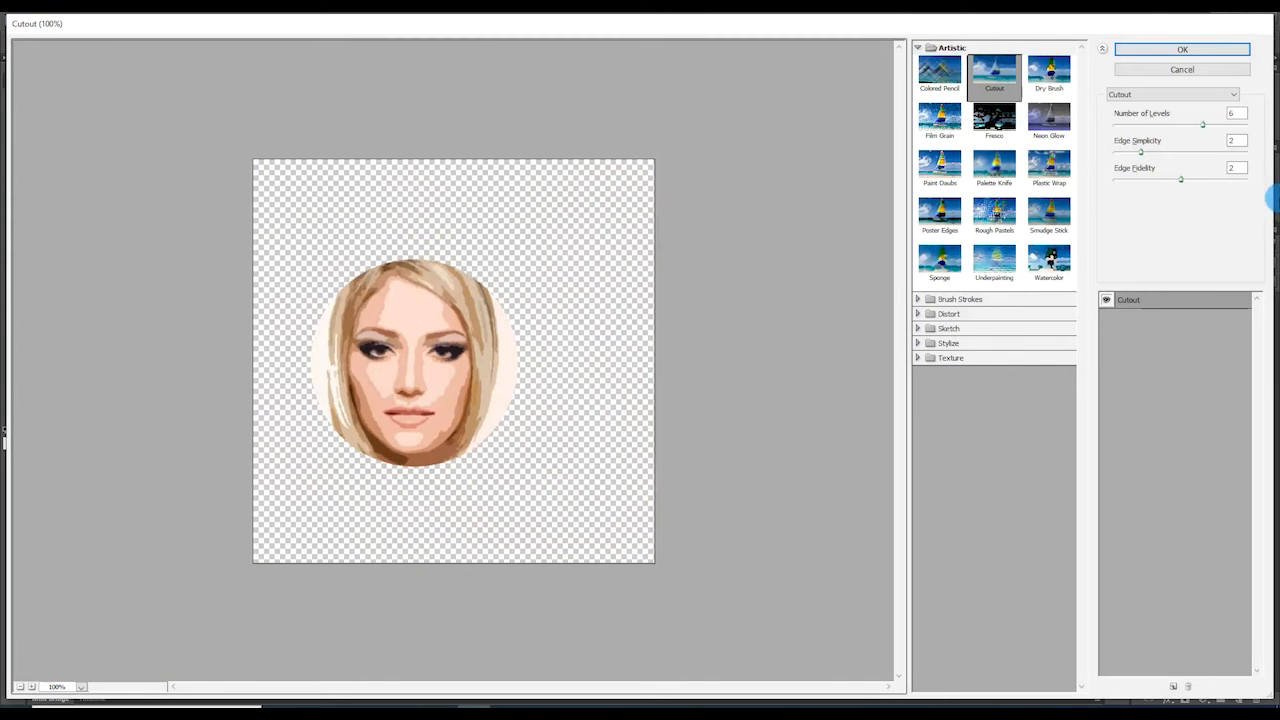
pyautogui.click(938, 80)
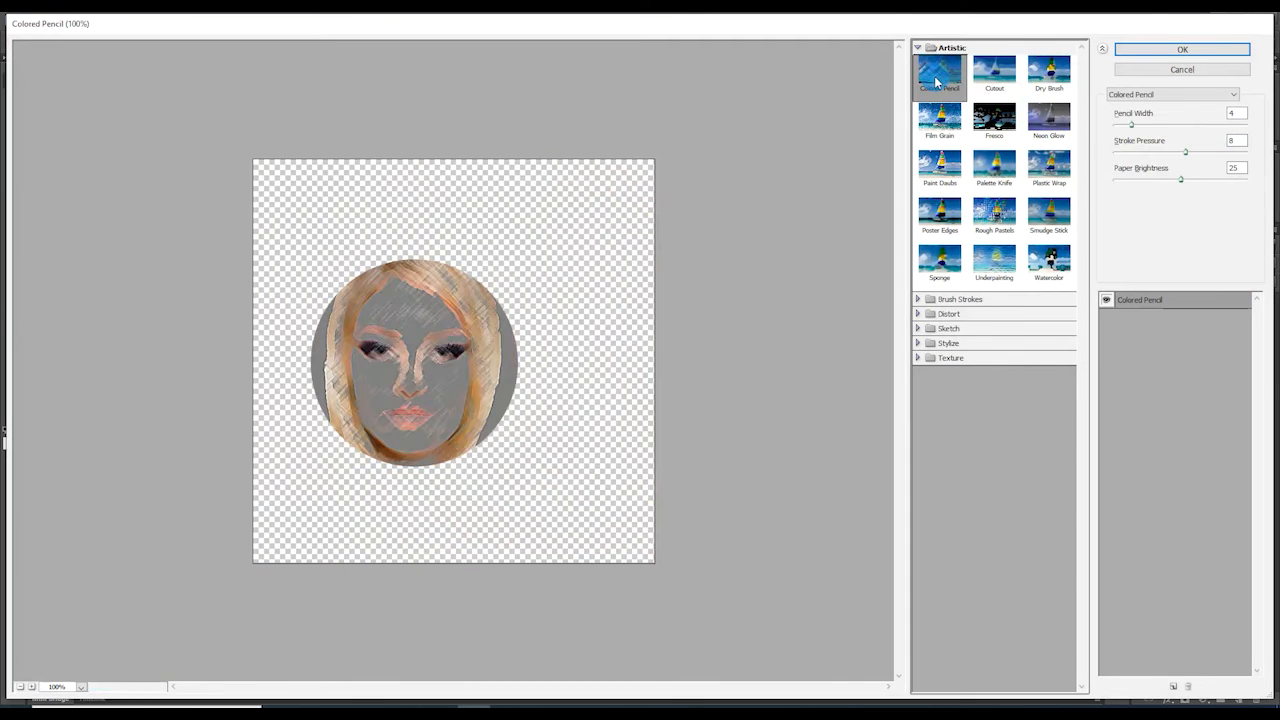
pyautogui.click(1007, 80)
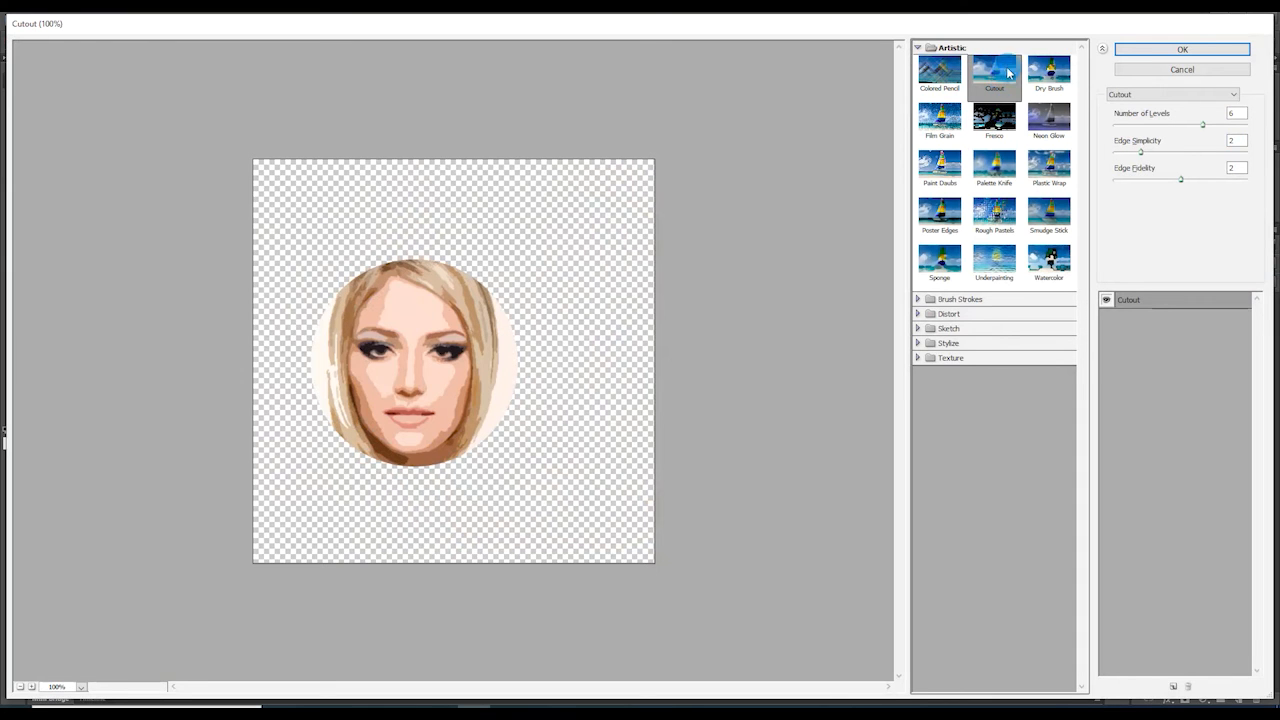
pyautogui.click(1204, 126)
pyautogui.moveTo(1204, 126)
pyautogui.mouseDown()
pyautogui.moveTo(1219, 129)
pyautogui.moveTo(1203, 128)
pyautogui.mouseUp()
pyautogui.click(1146, 152)
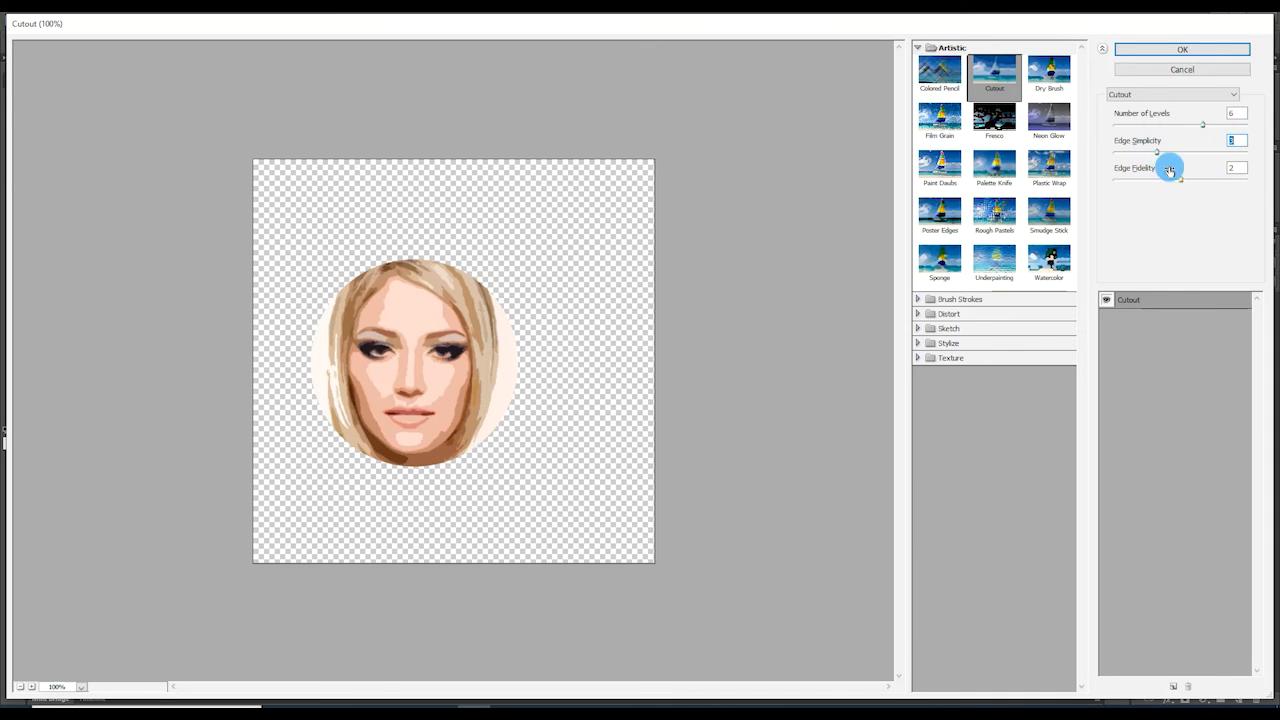
pyautogui.moveTo(1183, 181)
pyautogui.mouseDown()
pyautogui.moveTo(1139, 188)
pyautogui.moveTo(1197, 183)
pyautogui.moveTo(1130, 188)
pyautogui.moveTo(1187, 182)
pyautogui.mouseUp()
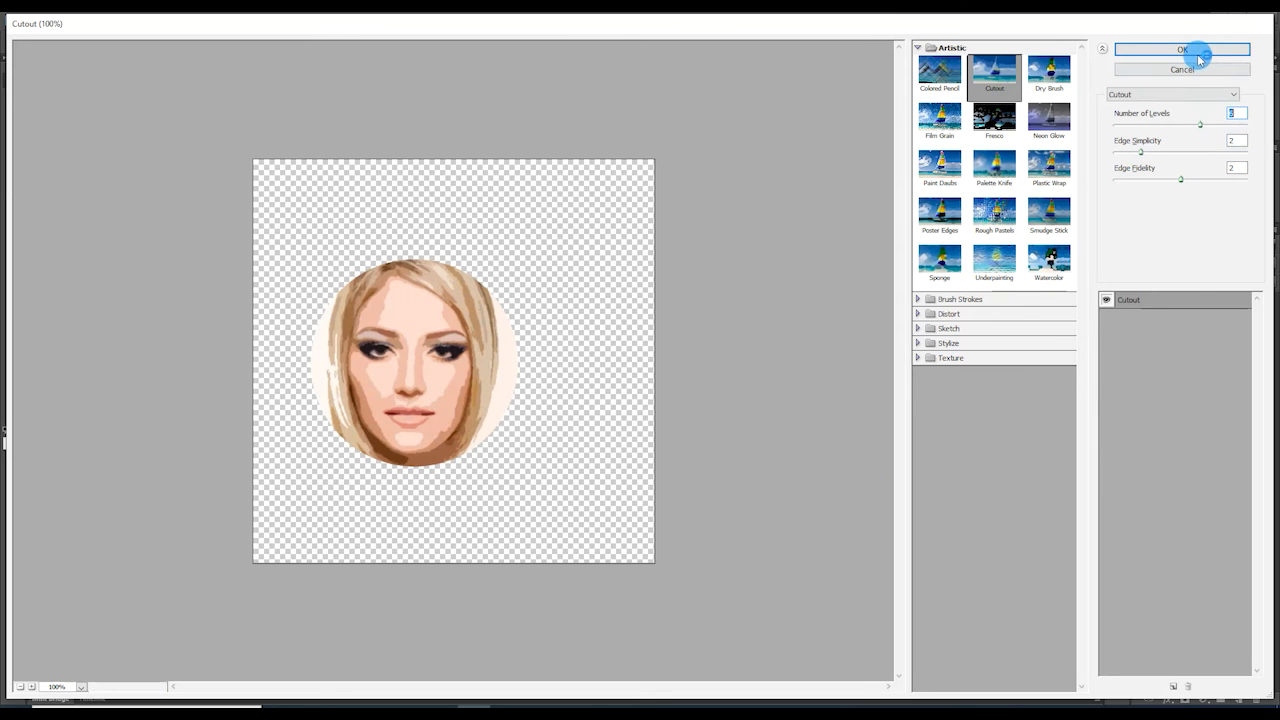
pyautogui.click(1196, 52)
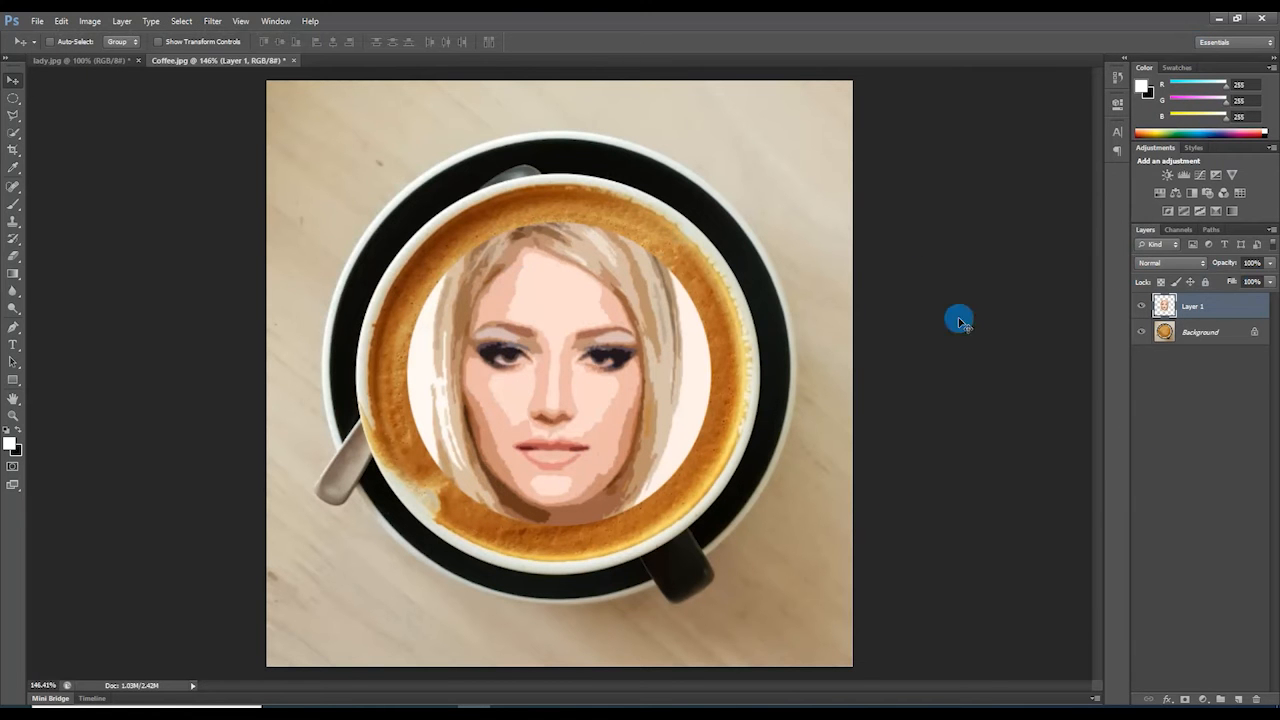
# Nudge the face layer slightly lower and set Layer 1's blend mode to Multiply.
pyautogui.moveTo(588, 341); pyautogui.dragTo(587, 350)
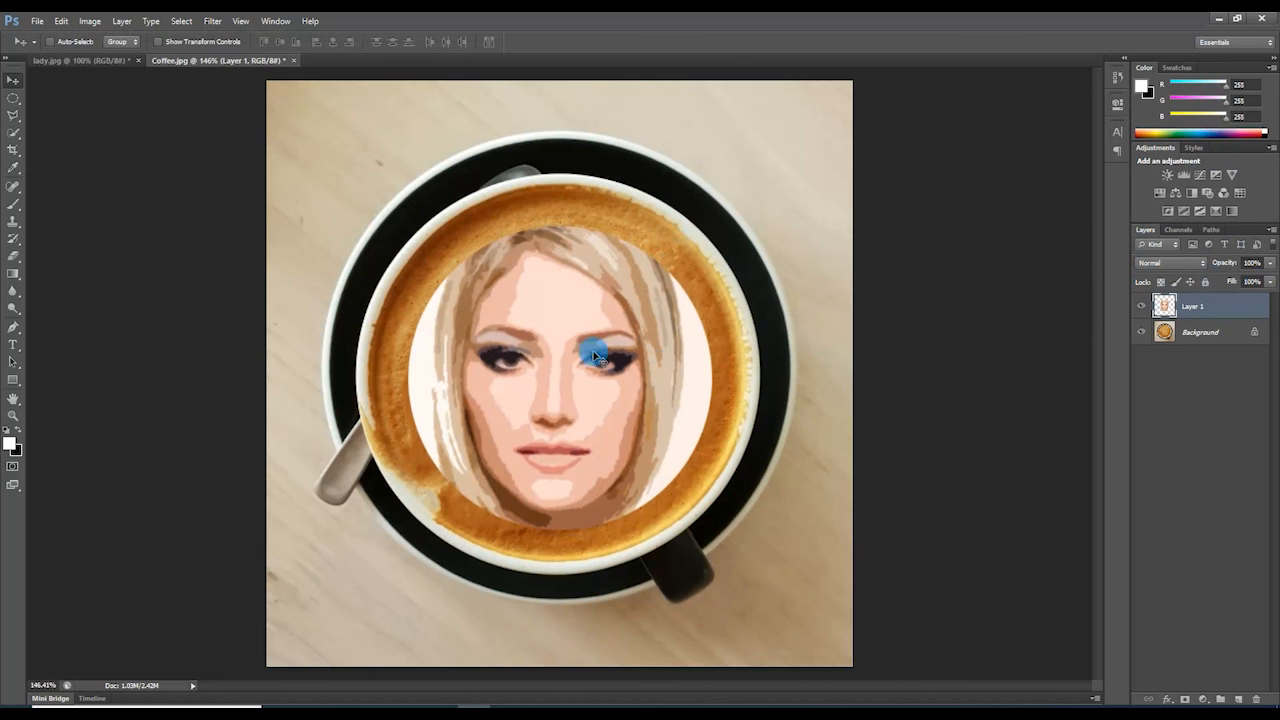
pyautogui.click(1185, 263)
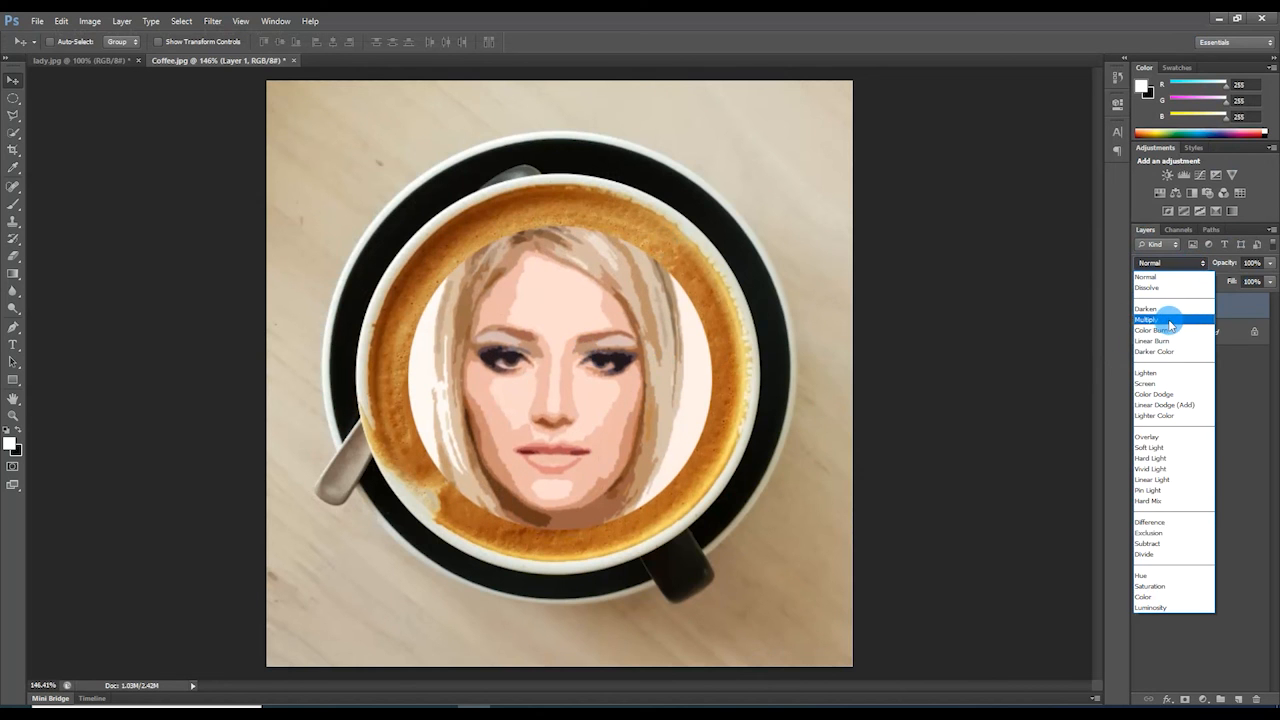
pyautogui.click(1170, 320)
pyautogui.click(520, 376)
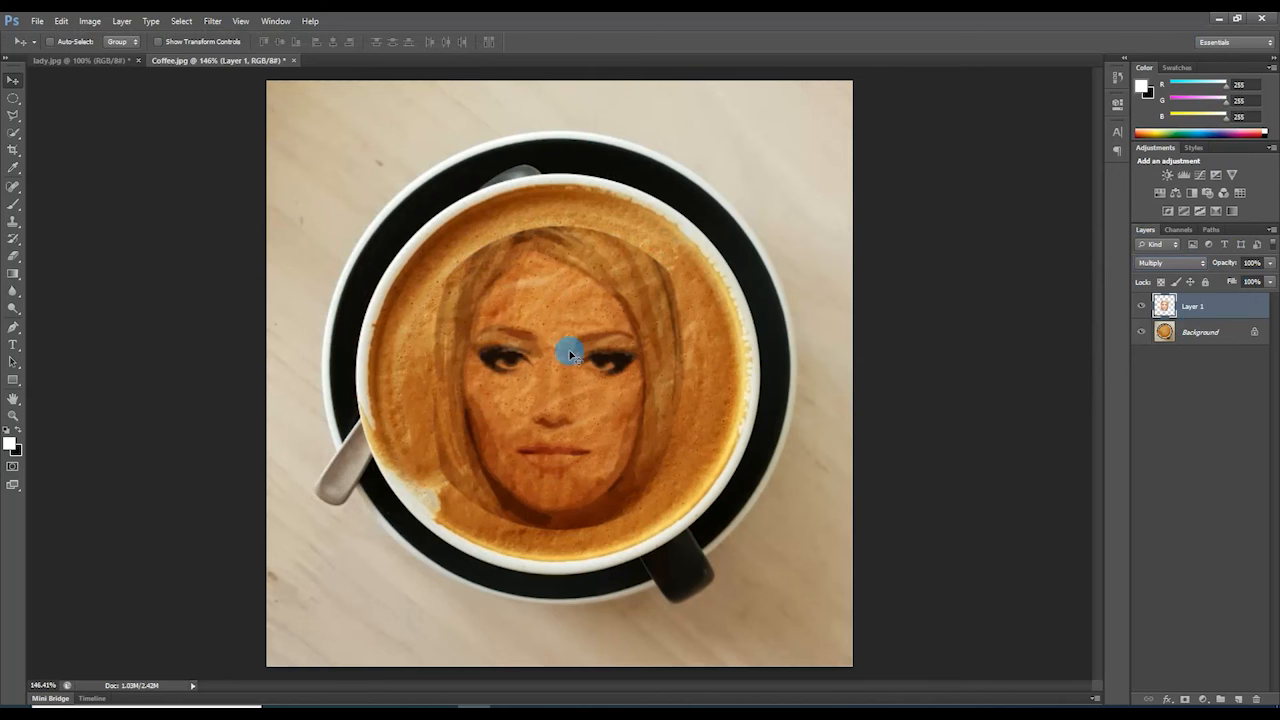
pyautogui.press('b')
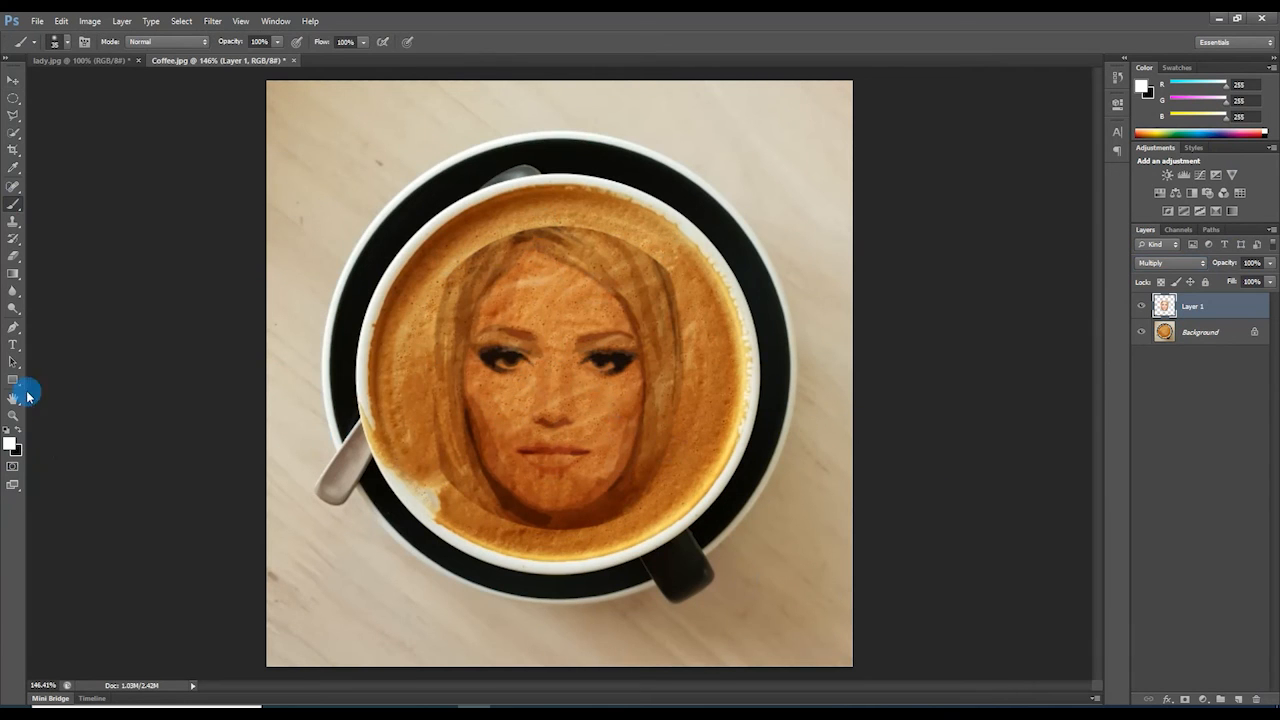
# Paint white with the standard Brush along the cup's upper rim and the face's right side.
pyautogui.click(12, 206)
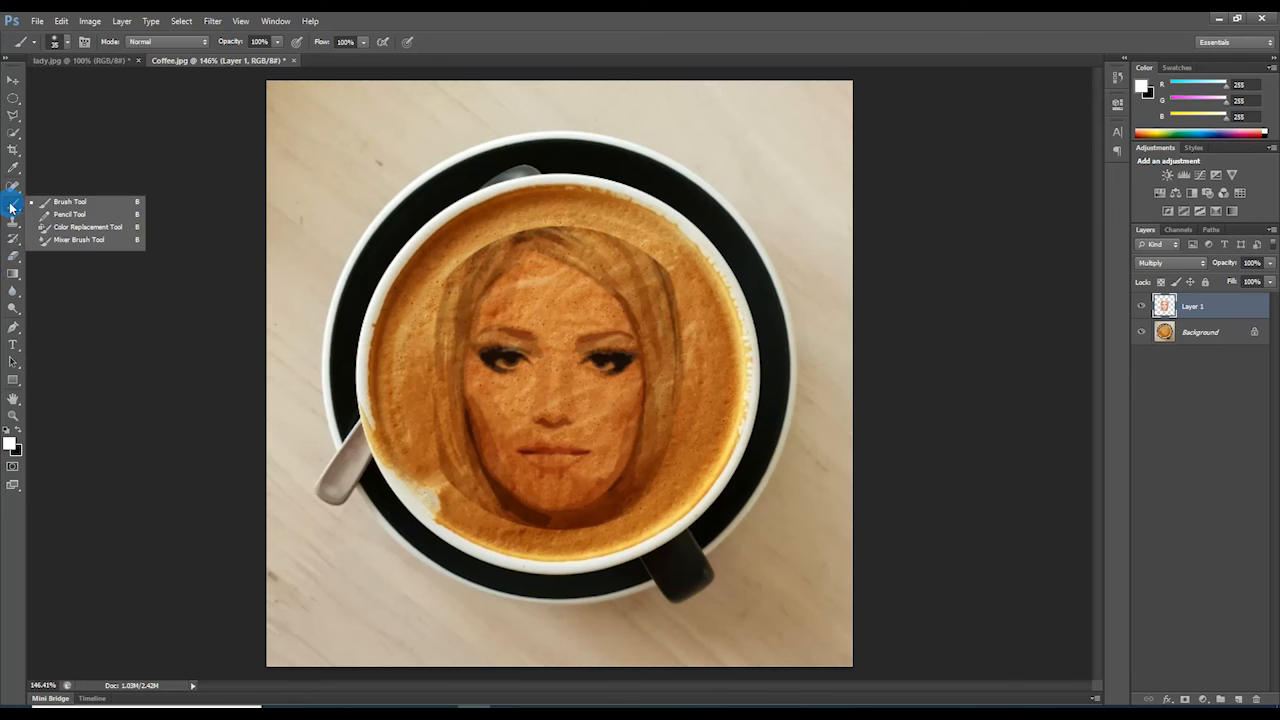
pyautogui.click(85, 212)
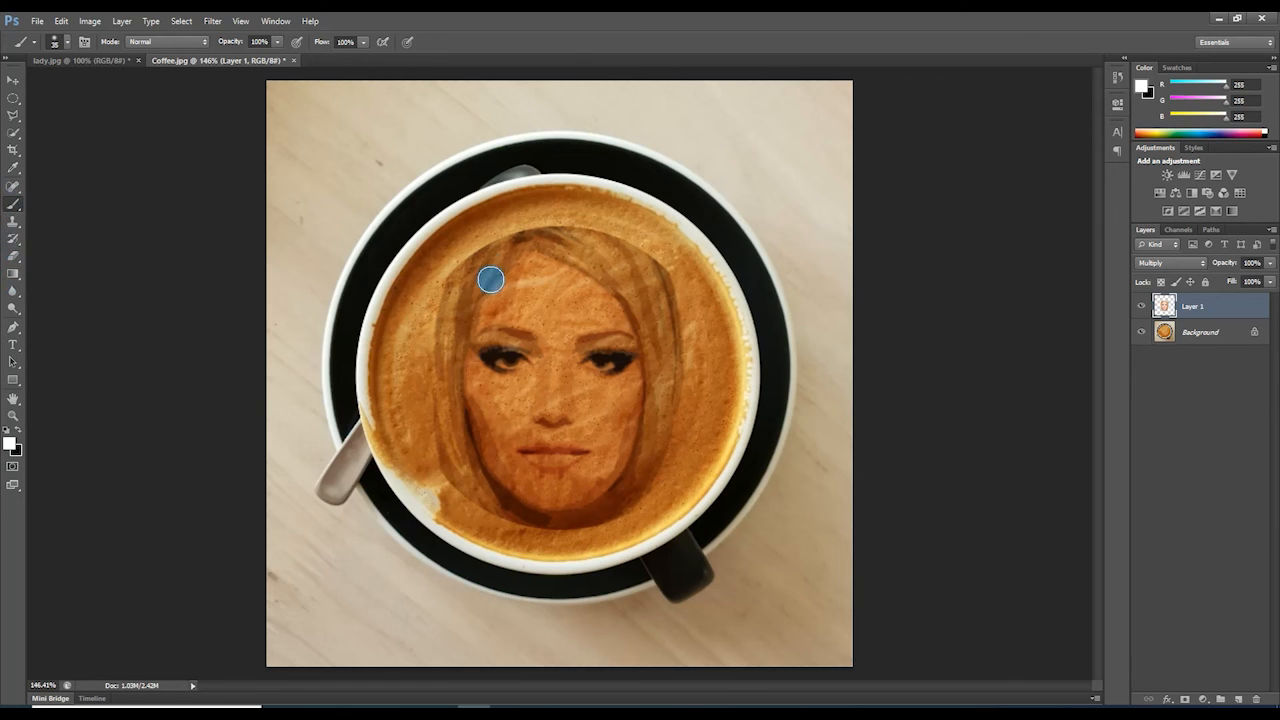
pyautogui.click(16, 446)
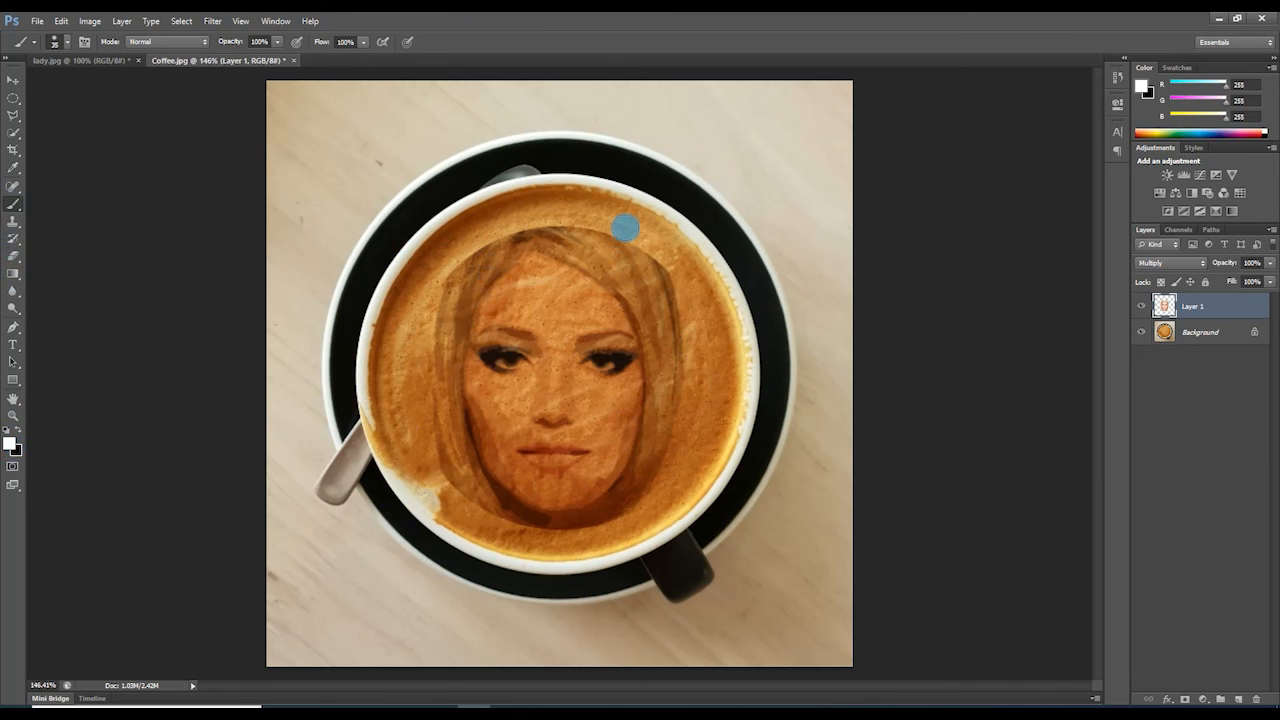
pyautogui.moveTo(620, 231)
pyautogui.mouseDown()
pyautogui.moveTo(658, 243)
pyautogui.moveTo(685, 287)
pyautogui.moveTo(641, 245)
pyautogui.moveTo(555, 217)
pyautogui.moveTo(484, 230)
pyautogui.moveTo(439, 270)
pyautogui.moveTo(500, 233)
pyautogui.moveTo(439, 284)
pyautogui.moveTo(423, 326)
pyautogui.moveTo(426, 463)
pyautogui.moveTo(444, 480)
pyautogui.moveTo(421, 396)
pyautogui.moveTo(463, 504)
pyautogui.moveTo(495, 525)
pyautogui.moveTo(473, 513)
pyautogui.moveTo(613, 541)
pyautogui.moveTo(529, 531)
pyautogui.moveTo(500, 497)
pyautogui.moveTo(613, 527)
pyautogui.moveTo(644, 511)
pyautogui.moveTo(697, 397)
pyautogui.mouseUp()
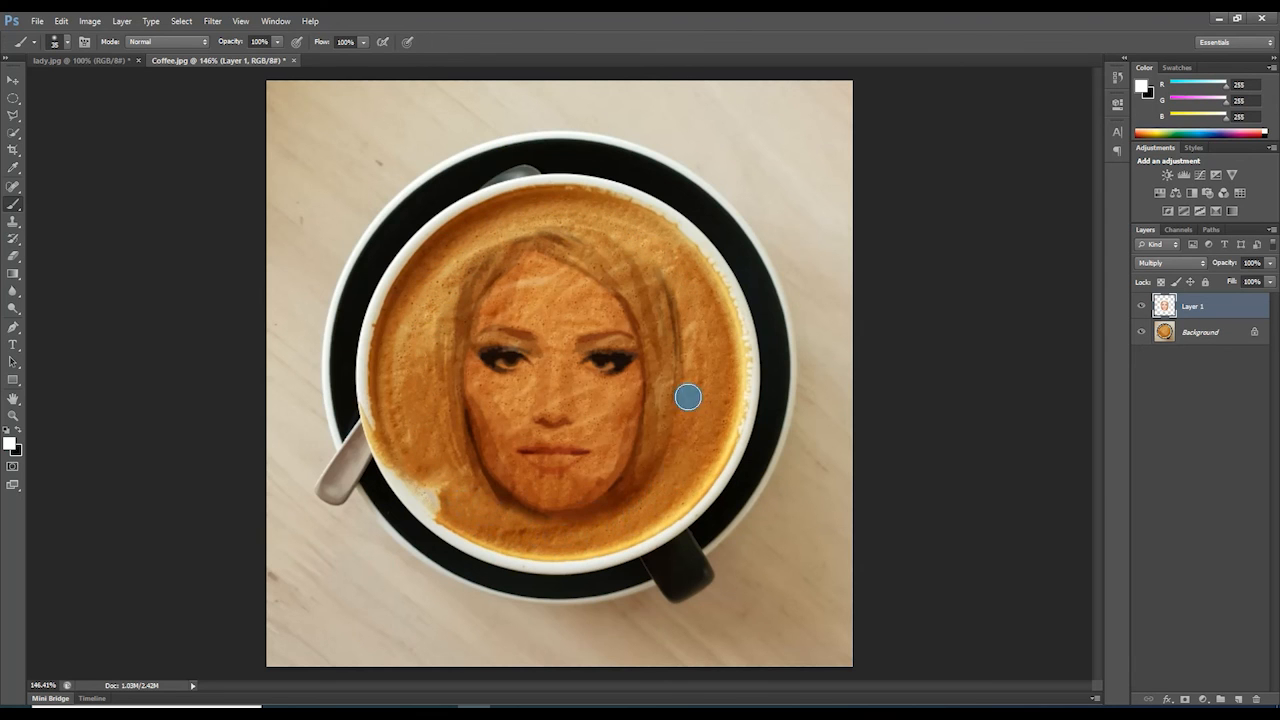
pyautogui.moveTo(666, 277); pyautogui.dragTo(692, 363)
pyautogui.moveTo(618, 232); pyautogui.dragTo(509, 217)
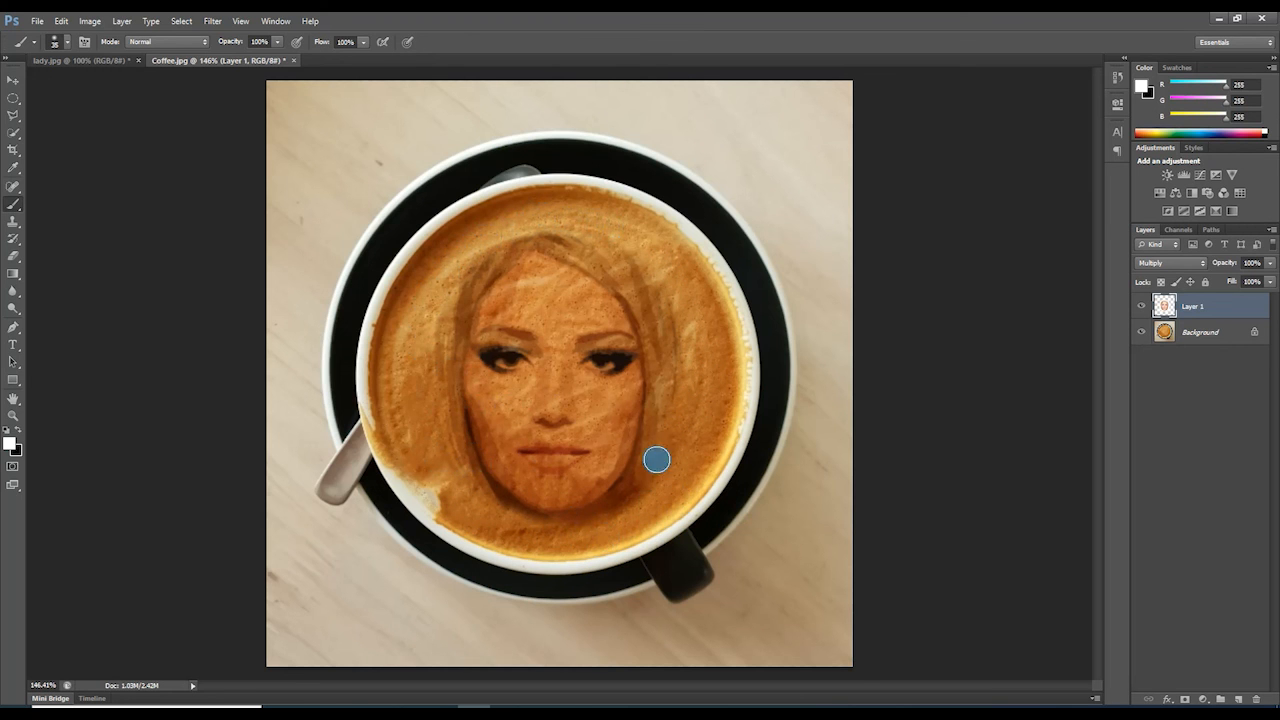
pyautogui.click(13, 79)
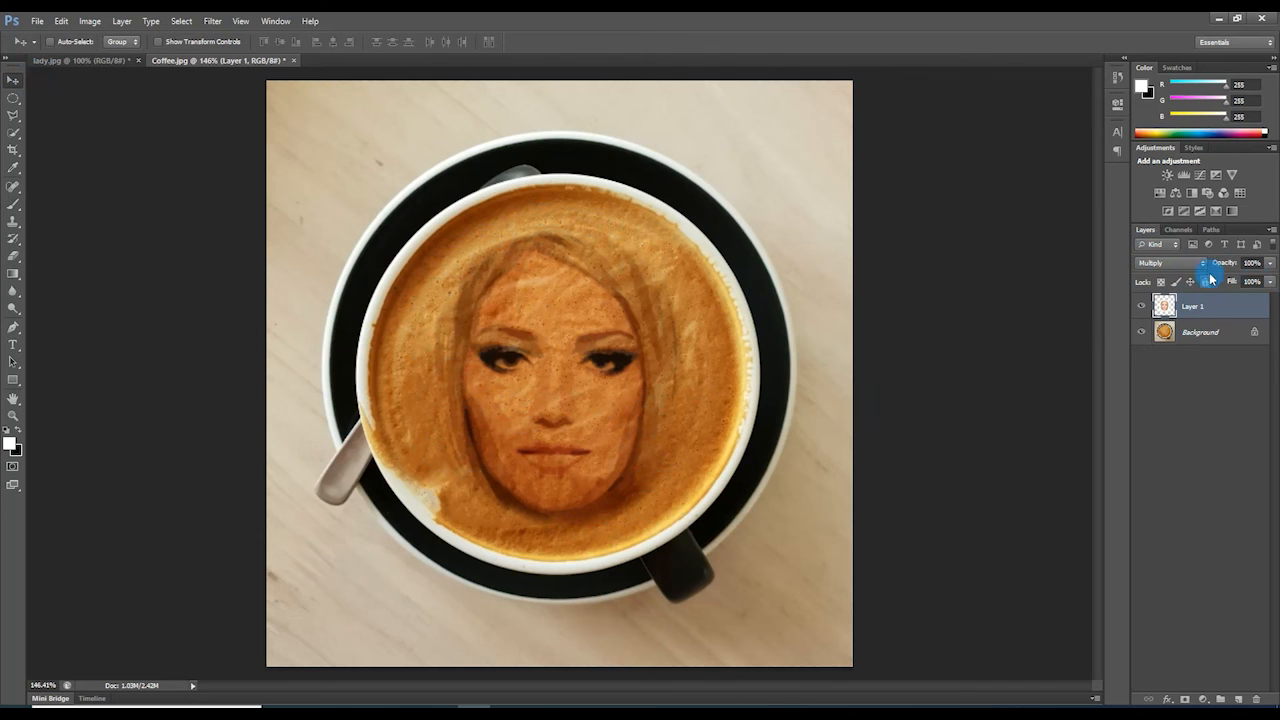
# Add a Brightness/Contrast adjustment layer with Brightness 25 and Contrast 3.
pyautogui.click(1167, 175)
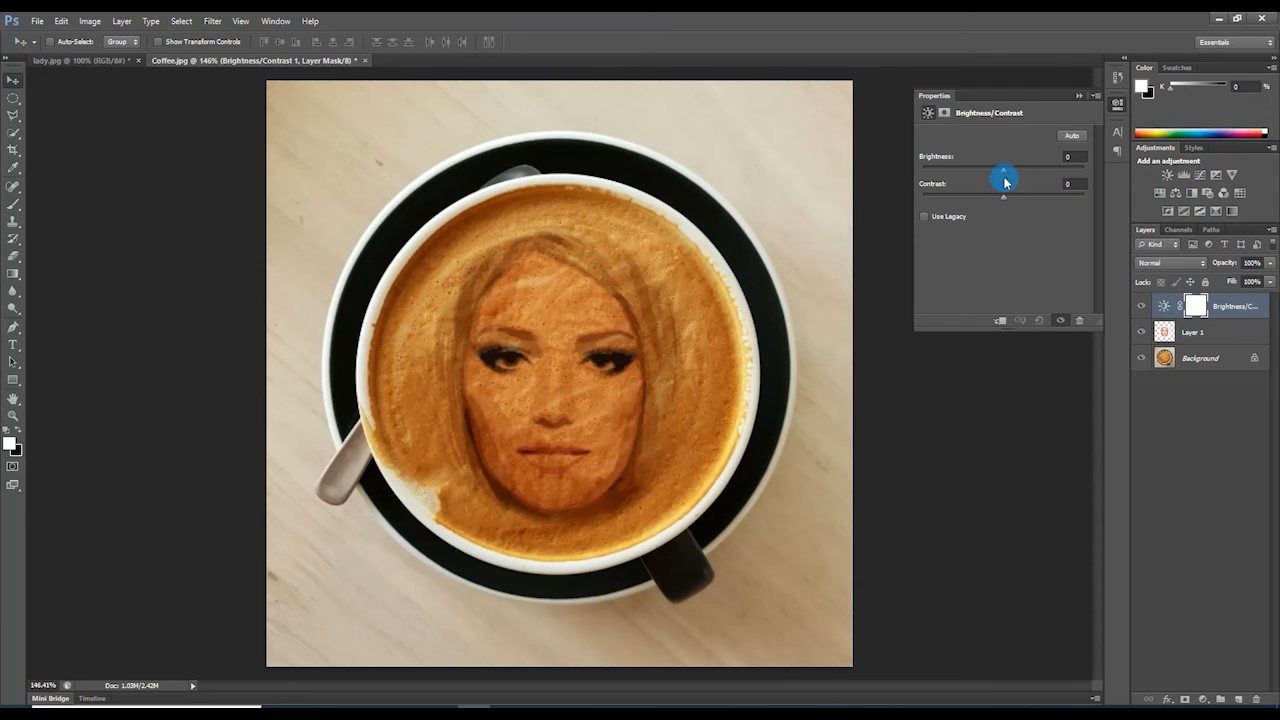
pyautogui.moveTo(1005, 174); pyautogui.dragTo(1033, 178)
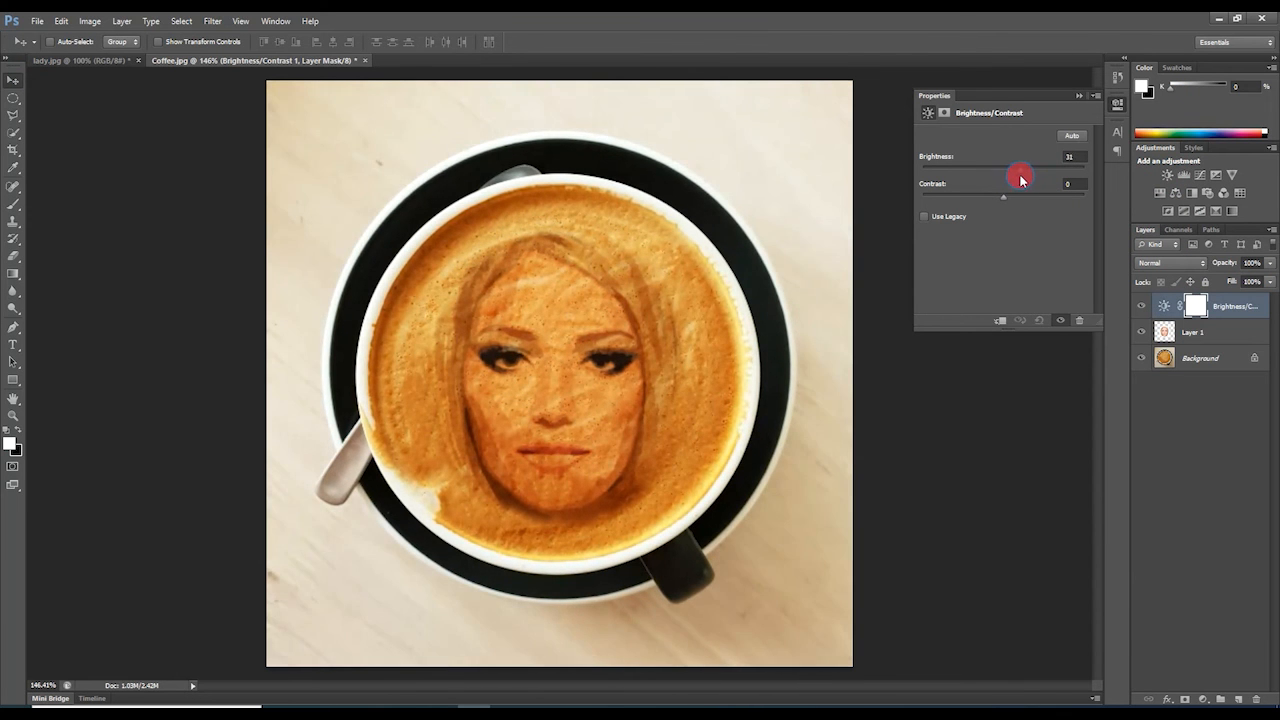
pyautogui.moveTo(1012, 181); pyautogui.dragTo(1010, 181)
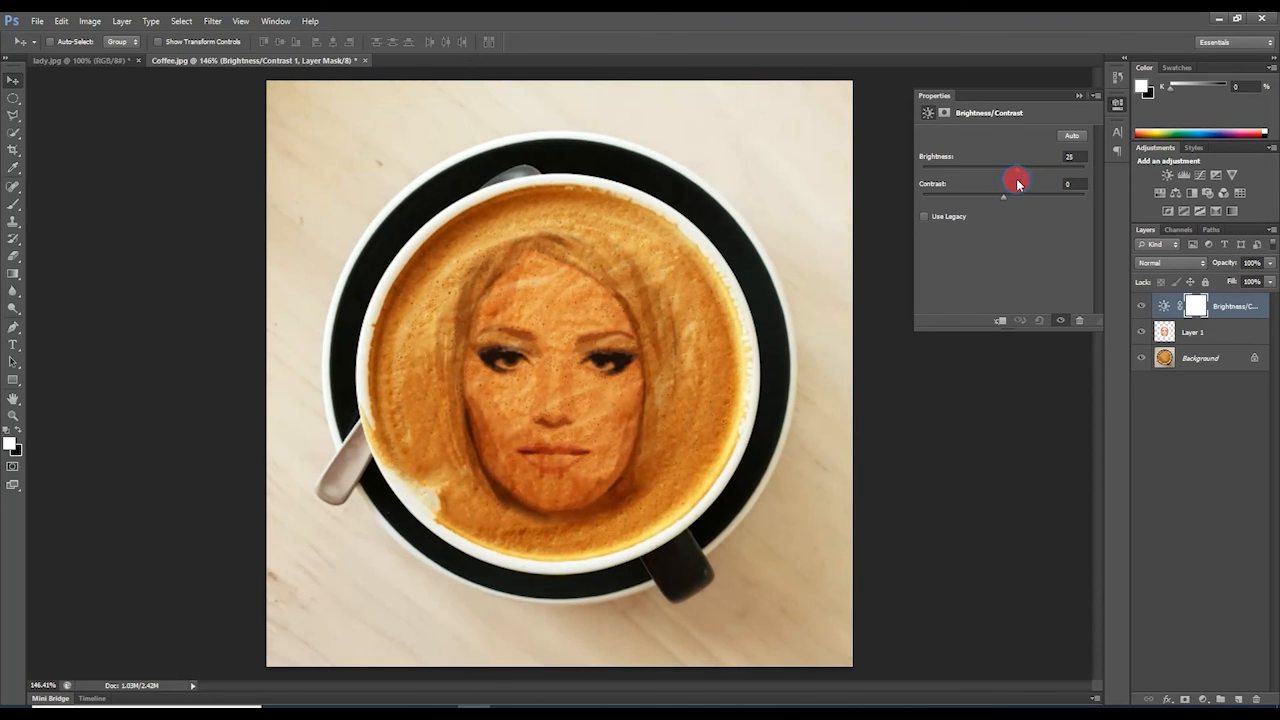
pyautogui.moveTo(1004, 196); pyautogui.dragTo(1004, 196)
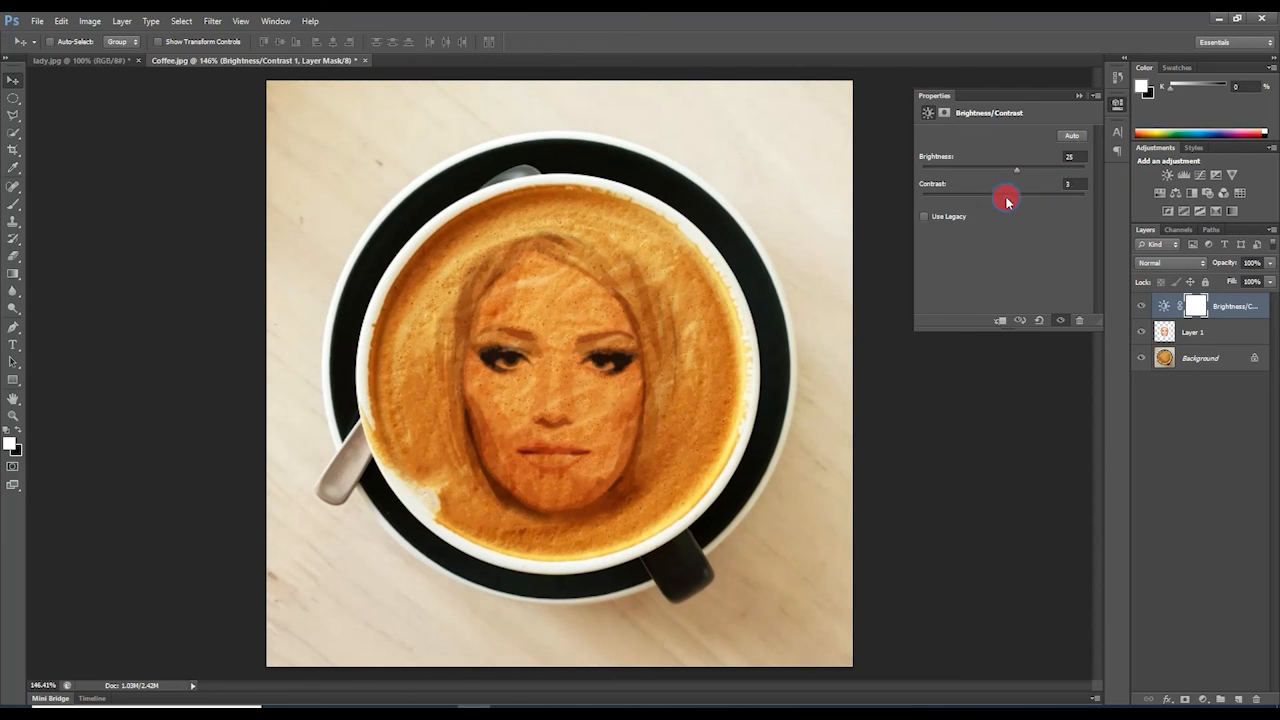
pyautogui.click(1079, 96)
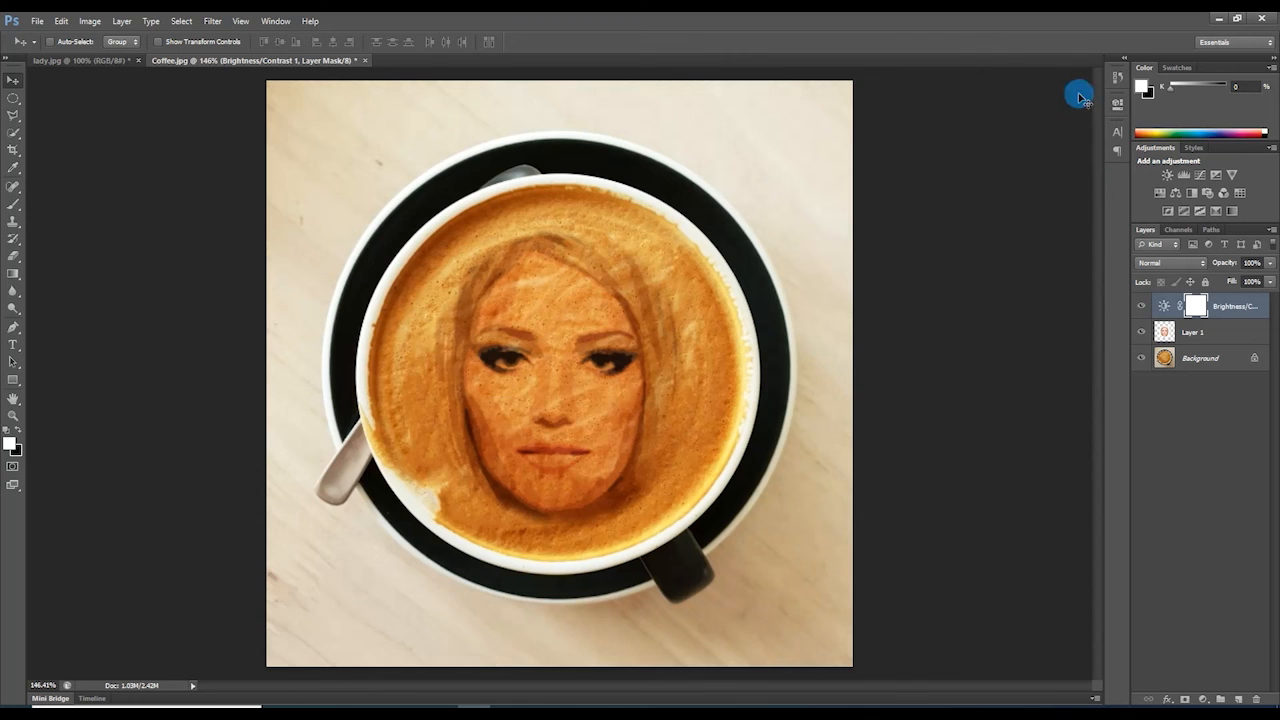
# Zoom out and toggle Brightness/Contrast and Layer 1 visibility to compare, leaving the adjustment hidden.
pyautogui.scroll(-7, 812, 462)
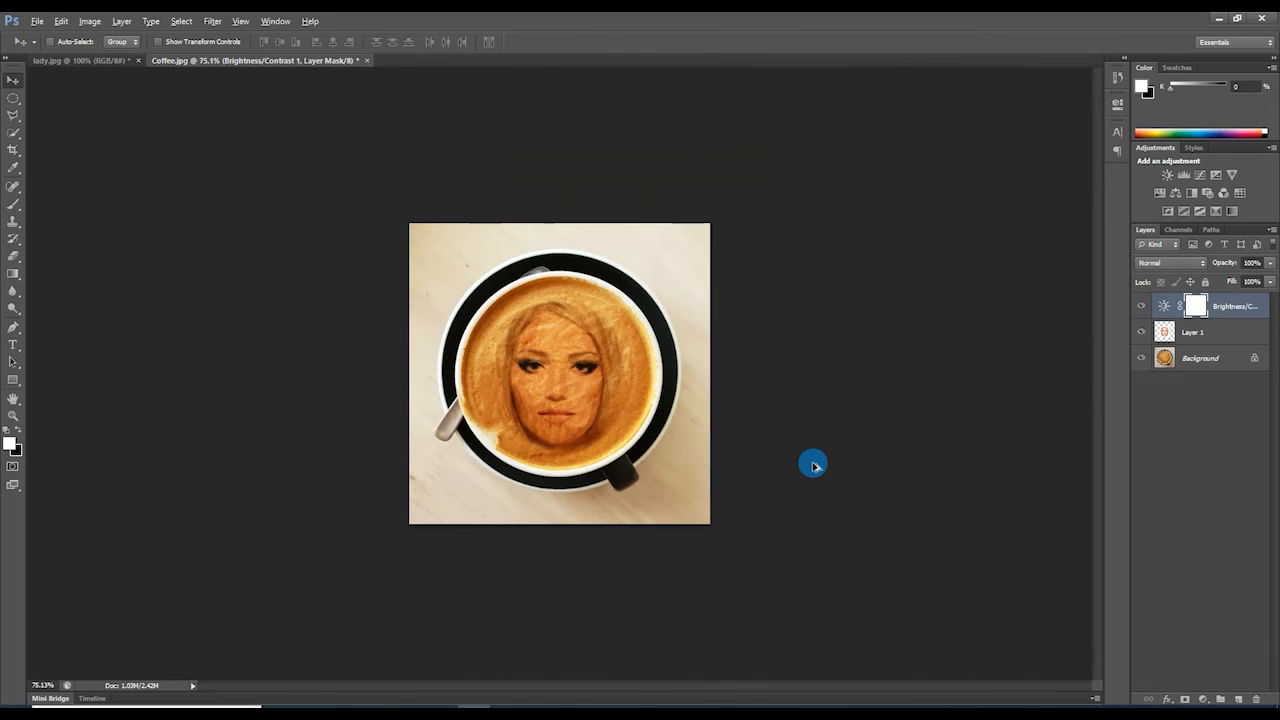
pyautogui.click(1142, 307)
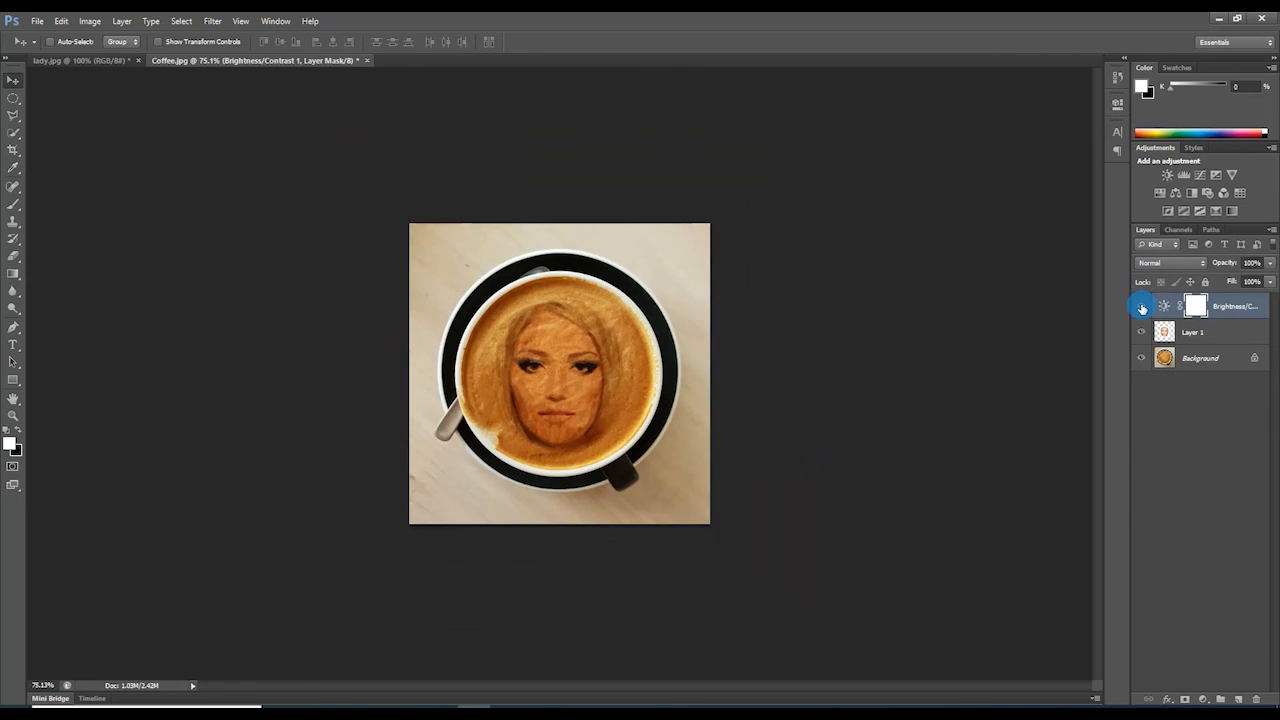
pyautogui.click(1142, 307)
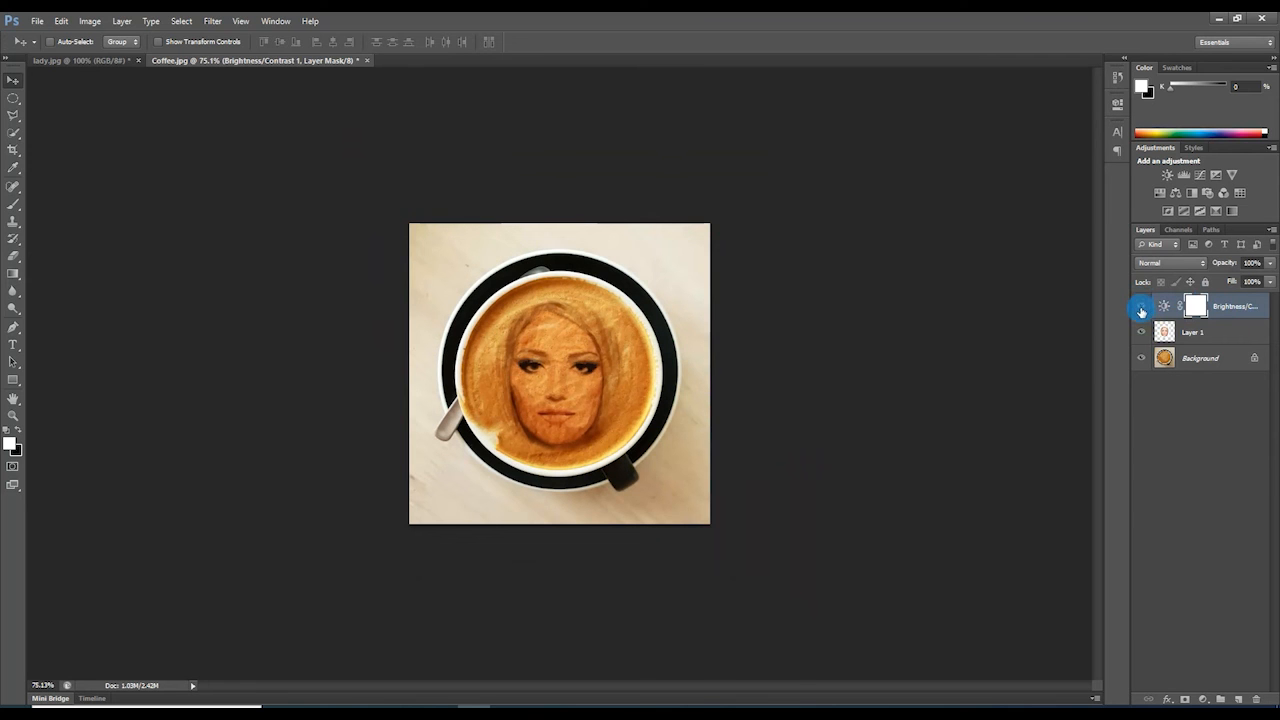
pyautogui.click(1141, 334)
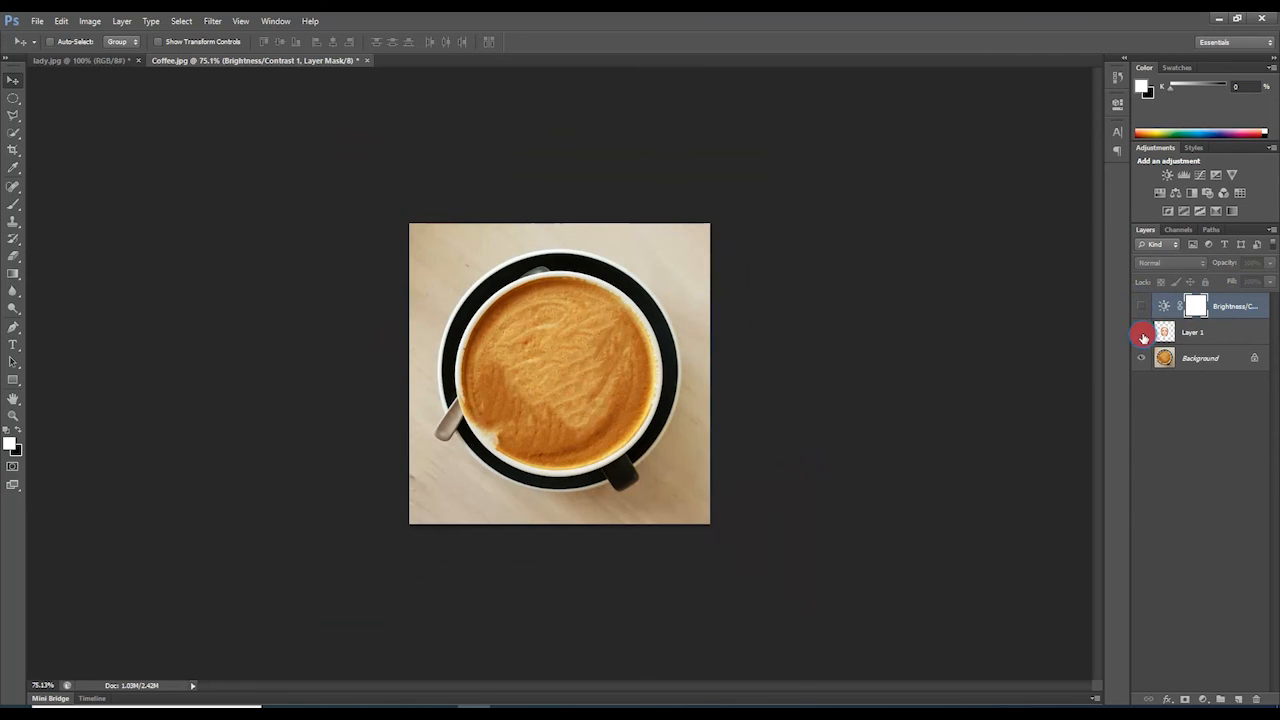
pyautogui.click(1143, 308)
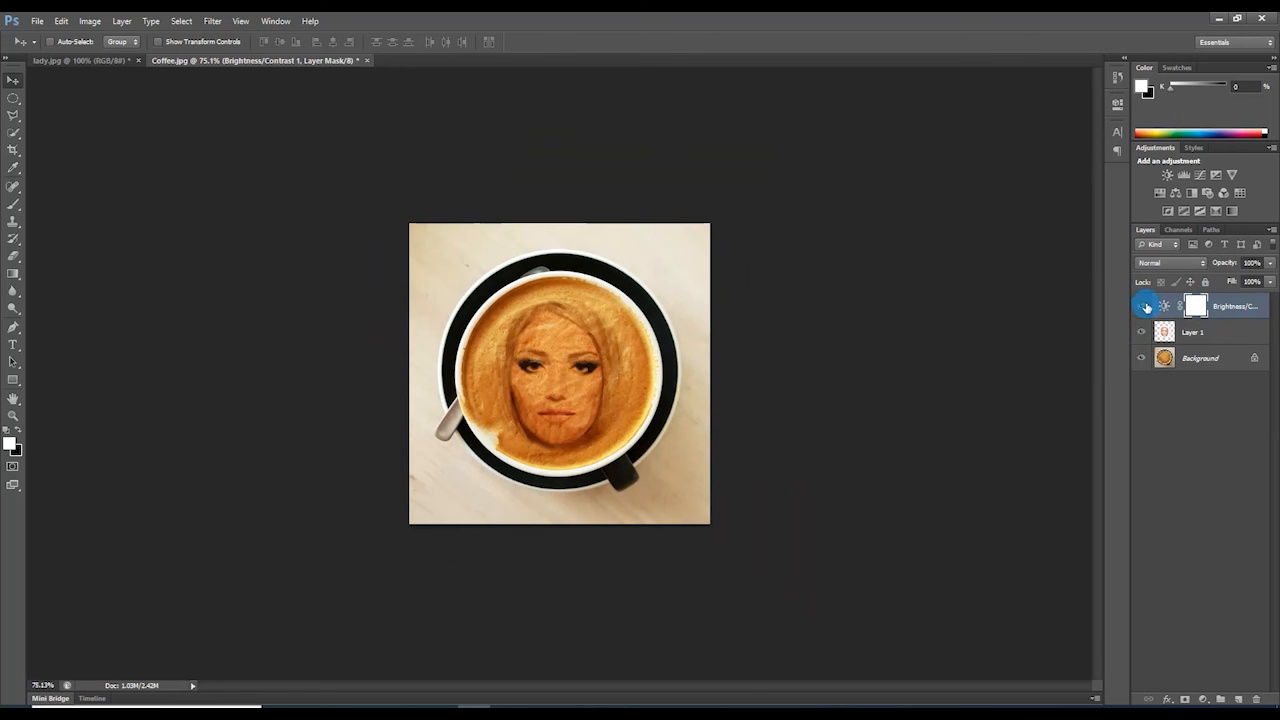
pyautogui.click(1141, 306)
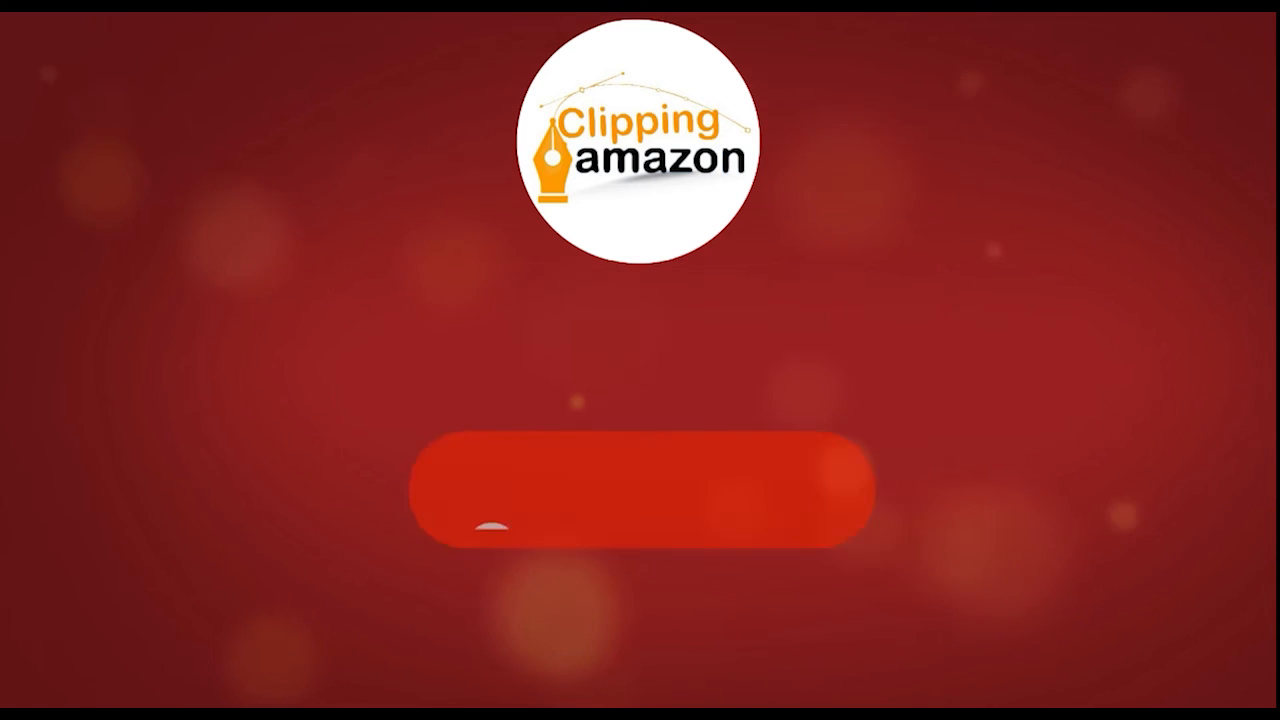